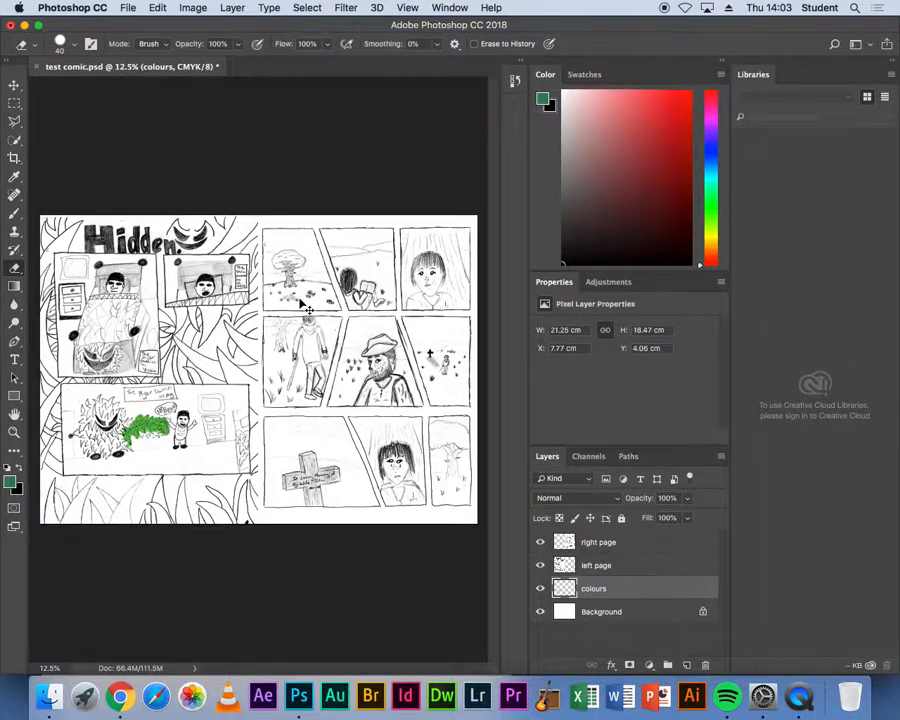
# - Zoom in on the comic pages and toggle the colours layer's visibility off and back on to compare
pyautogui.press('super+equal')
pyautogui.press('super+equal')
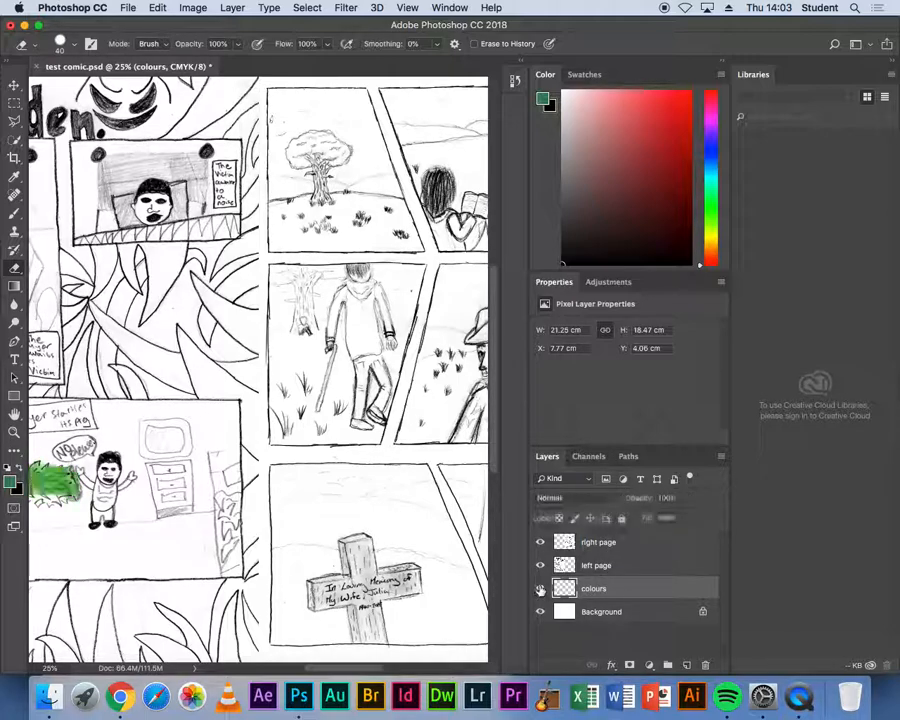
pyautogui.click(540, 589)
pyautogui.click(540, 589)
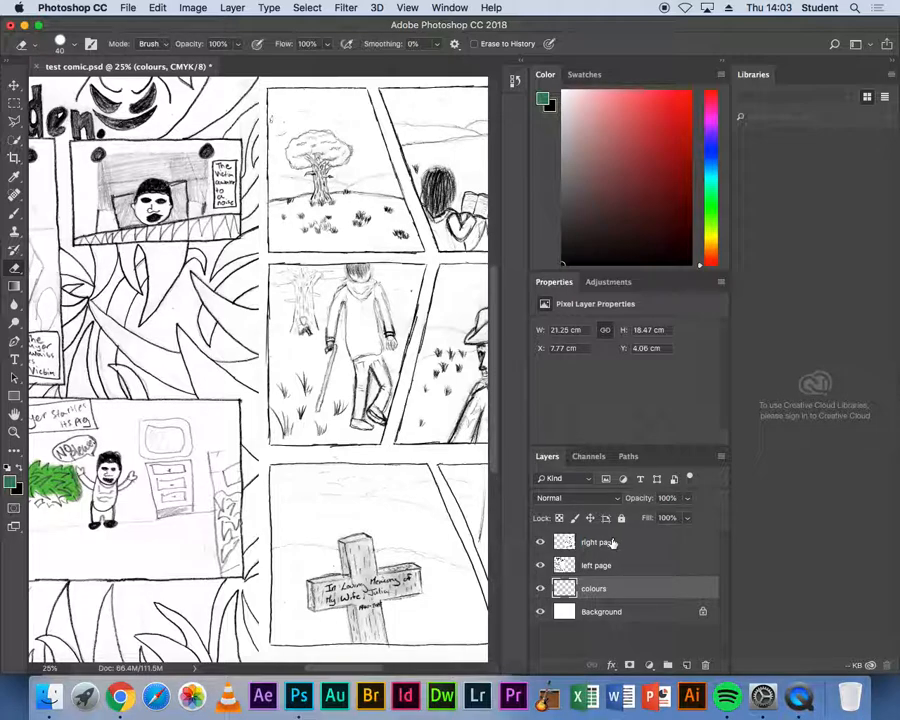
# - Lock all pixels on the right page and left page layers, then make the colours layer active
pyautogui.click(600, 543)
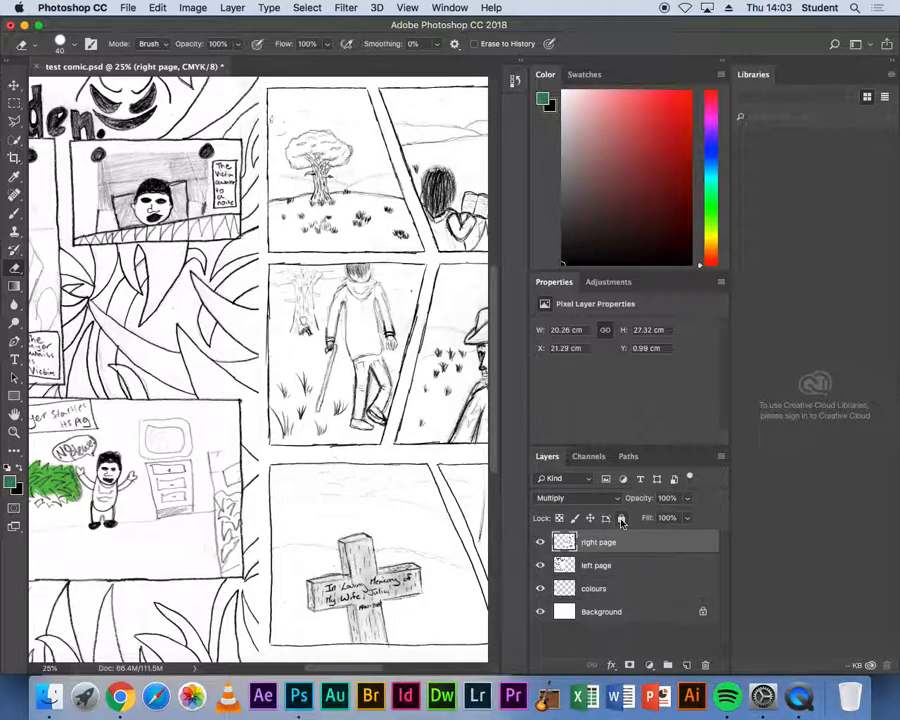
pyautogui.click(621, 518)
pyautogui.click(618, 566)
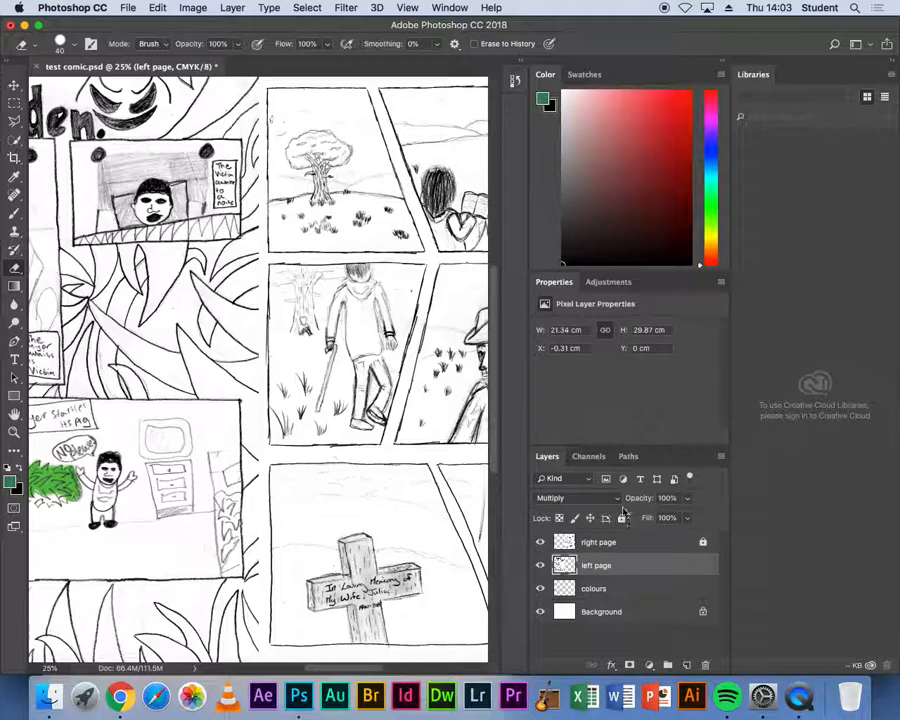
pyautogui.click(621, 518)
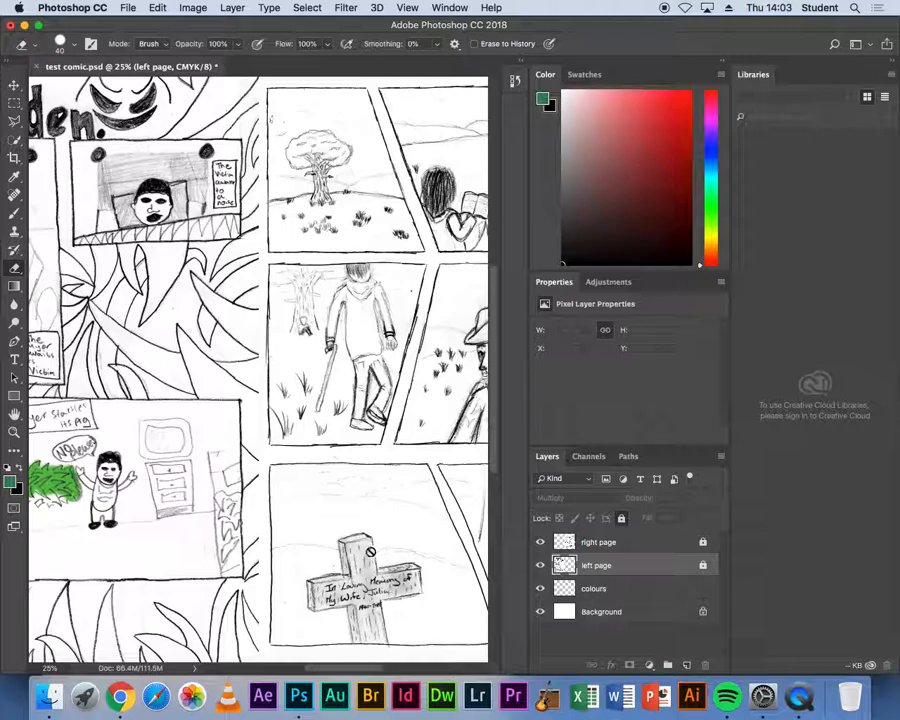
pyautogui.click(617, 589)
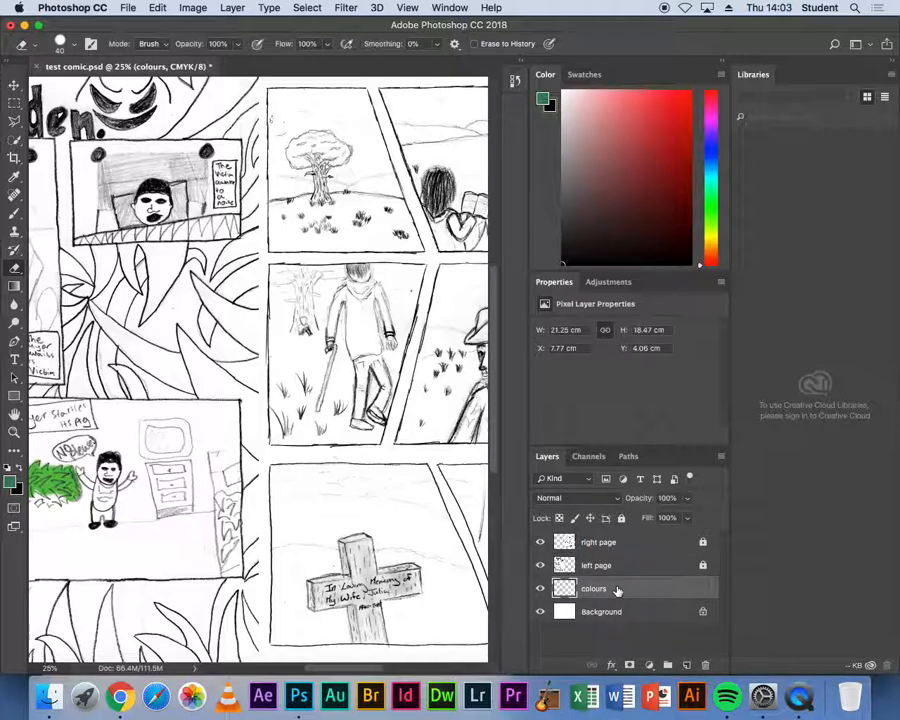
# - Paint green over the bush in the lower-left panel on the colours layer, enlarging the brush to 250 px
pyautogui.moveTo(141, 506); pyautogui.dragTo(232, 503)
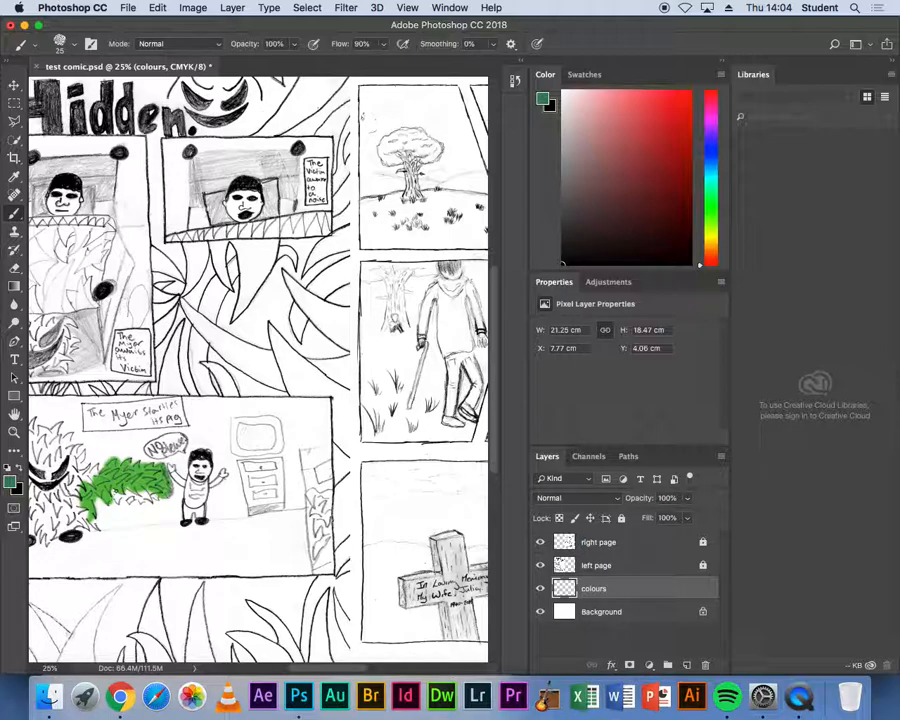
pyautogui.moveTo(113, 491); pyautogui.dragTo(92, 471)
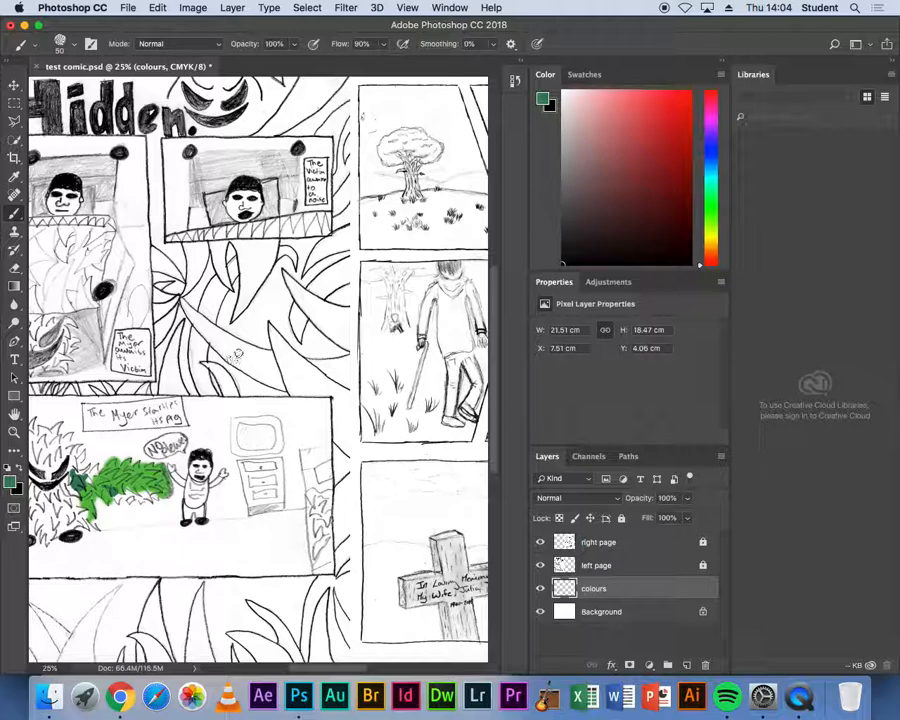
pyautogui.press('[')
pyautogui.press('[')
pyautogui.press('[')
pyautogui.press('[')
pyautogui.press('[')
pyautogui.press('[')
pyautogui.press('[')
pyautogui.press(']')
pyautogui.press(']')
pyautogui.press(']')
pyautogui.press(']')
pyautogui.press(']')
pyautogui.press(']')
pyautogui.press(']')
pyautogui.press(']')
pyautogui.press(']')
pyautogui.press(']')
pyautogui.press(']')
pyautogui.press(']')
pyautogui.press(']')
pyautogui.press(']')
pyautogui.press(']')
pyautogui.press(']')
pyautogui.press(']')
pyautogui.press('[')
pyautogui.press('[')
pyautogui.press('[')
pyautogui.press('[')
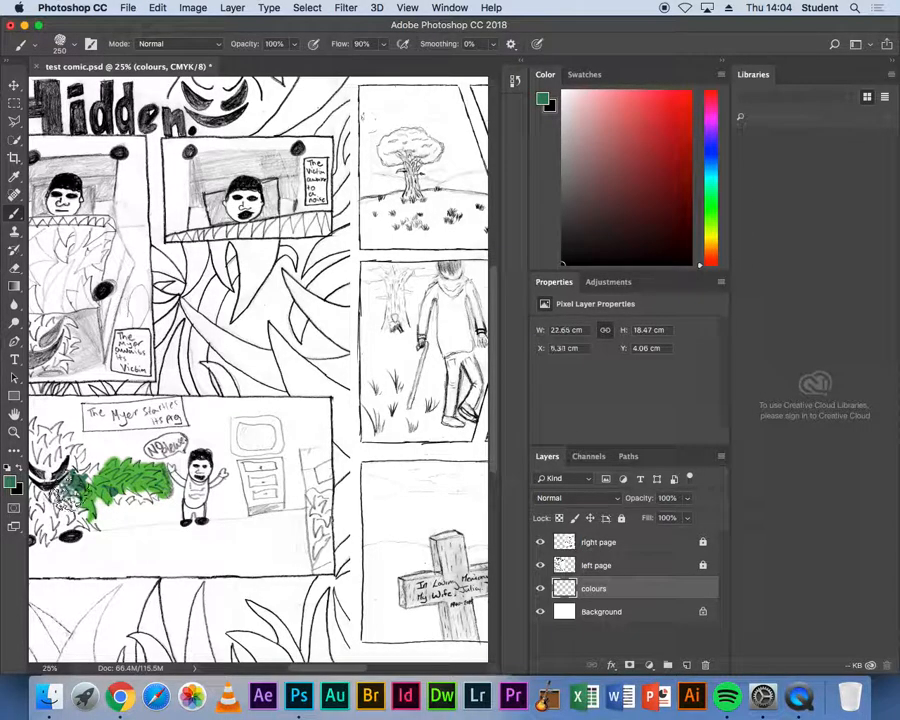
pyautogui.moveTo(47, 344); pyautogui.dragTo(70, 360)
pyautogui.moveTo(90, 470)
pyautogui.mouseDown()
pyautogui.moveTo(124, 444)
pyautogui.moveTo(140, 455)
pyautogui.moveTo(115, 470)
pyautogui.moveTo(110, 490)
pyautogui.moveTo(160, 503)
pyautogui.mouseUp()
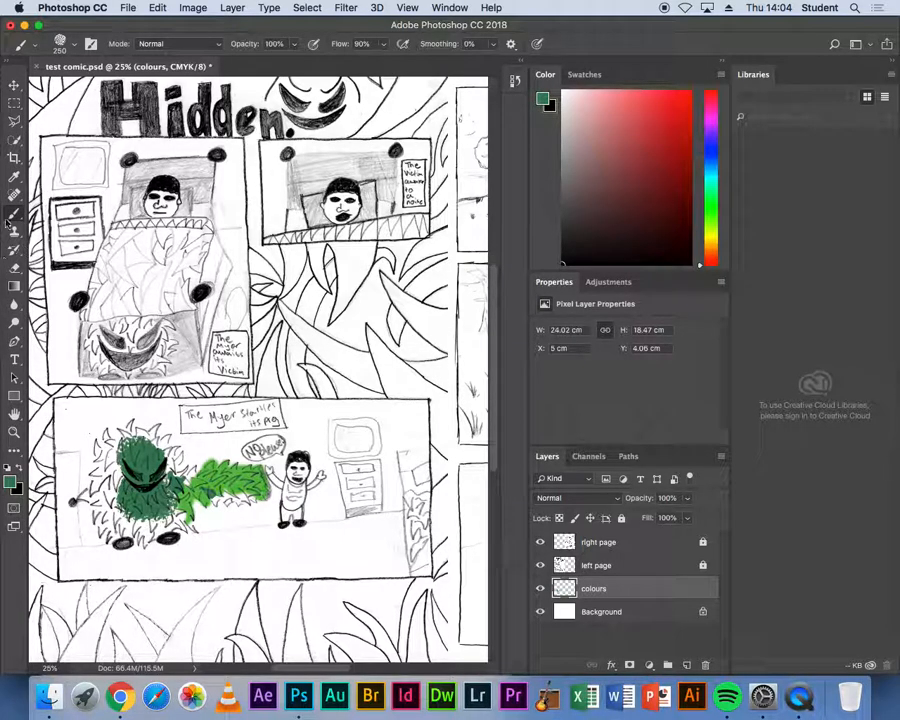
# - Browse the brush preset folders in the brush picker for a suitable brush
pyautogui.click(14, 104)
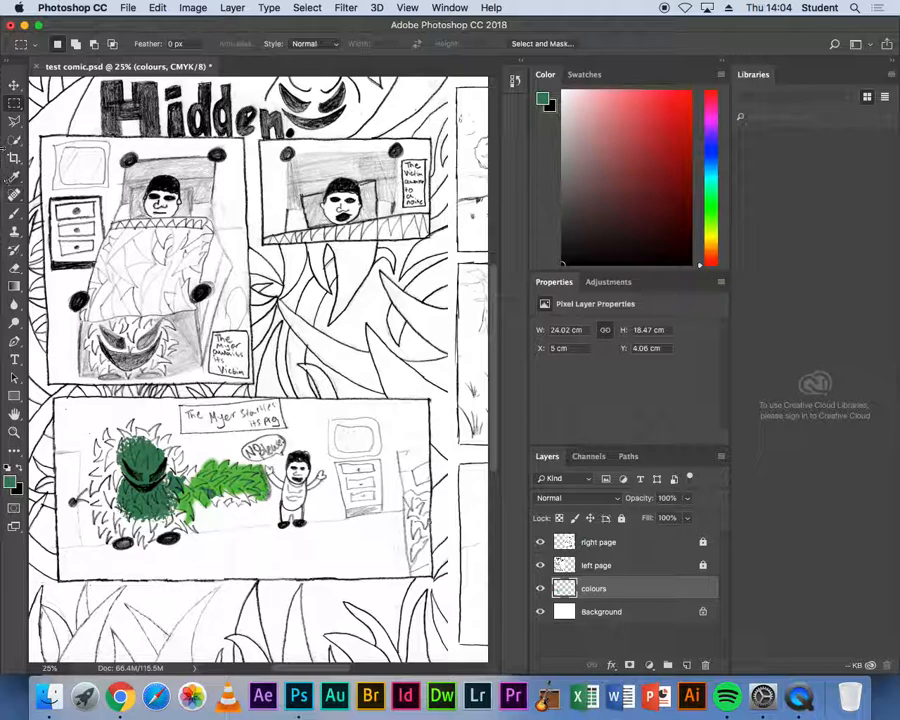
pyautogui.click(14, 214)
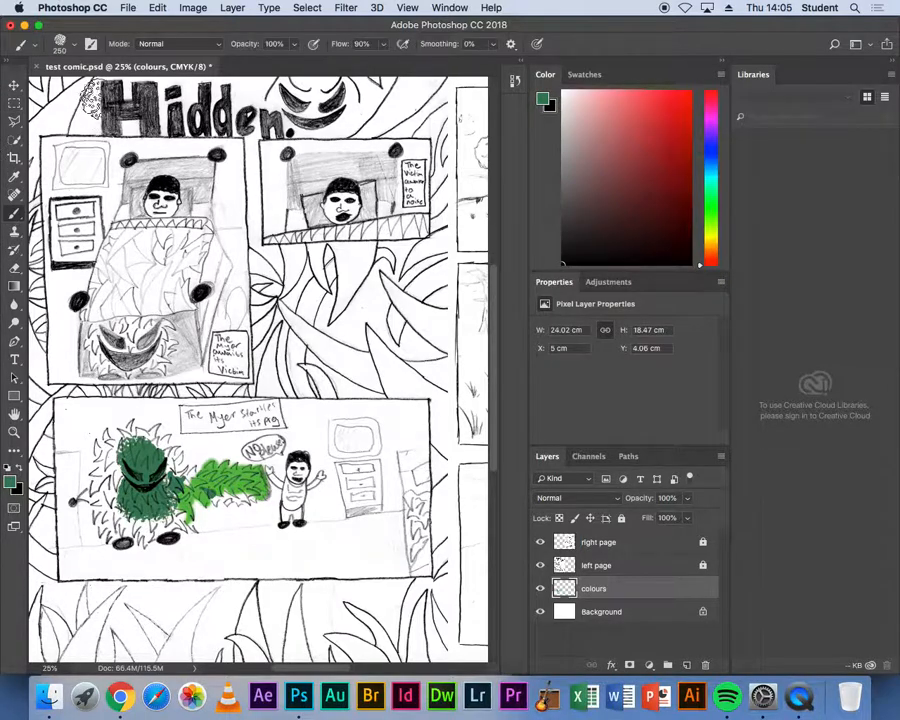
pyautogui.click(33, 48)
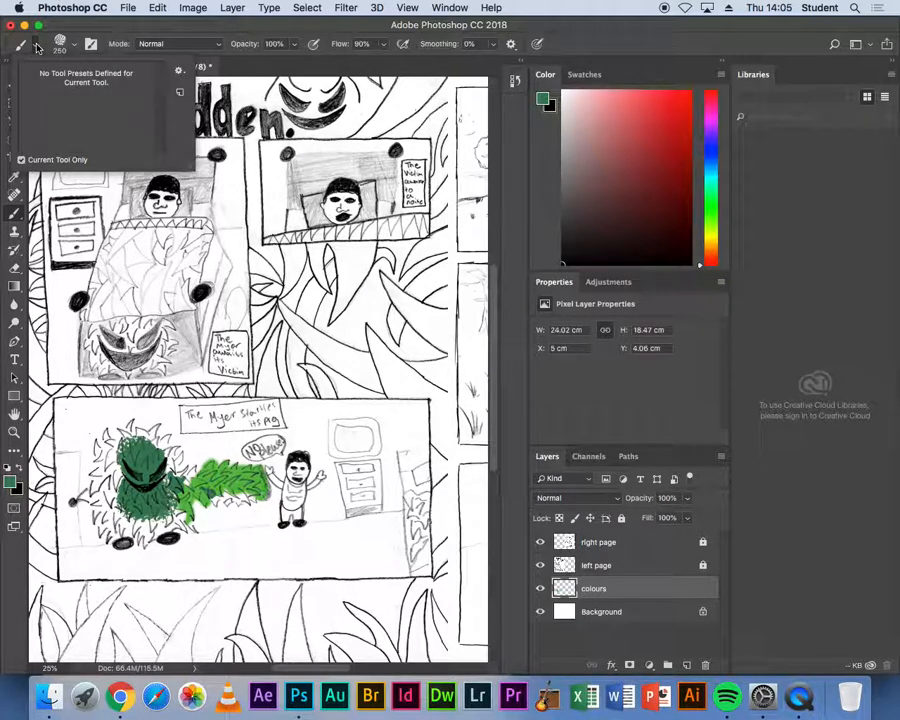
pyautogui.click(73, 48)
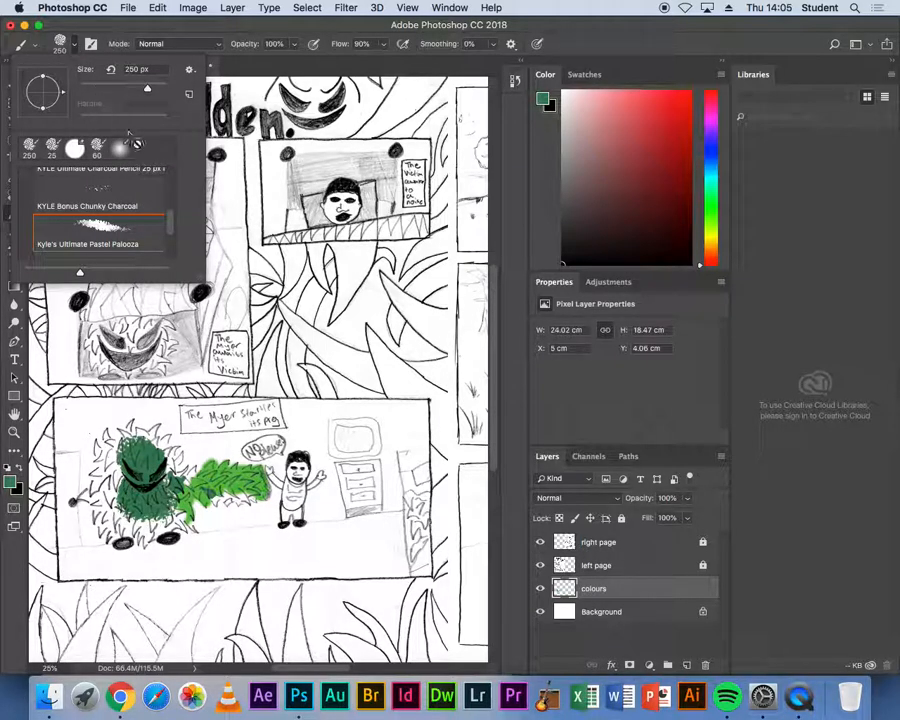
pyautogui.scroll(-2, 120, 181)
pyautogui.scroll(10, 67, 212)
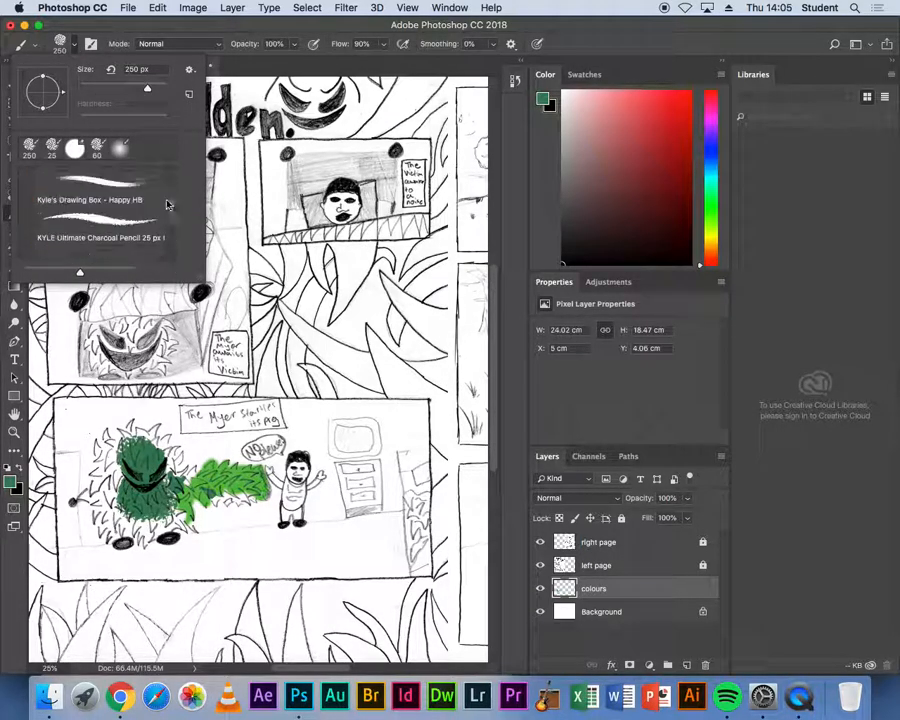
pyautogui.click(27, 198)
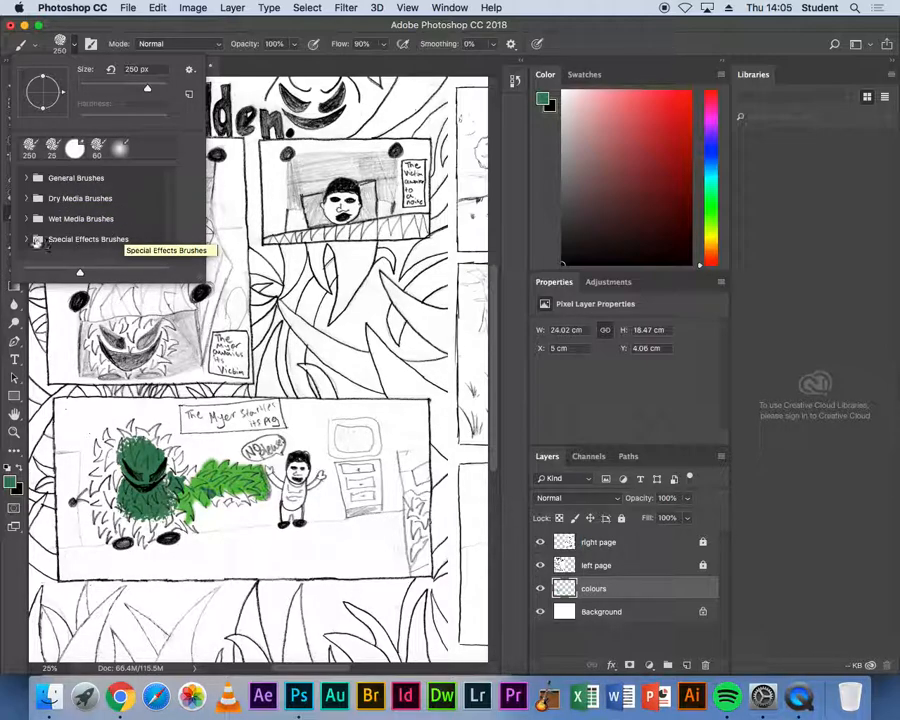
pyautogui.click(25, 200)
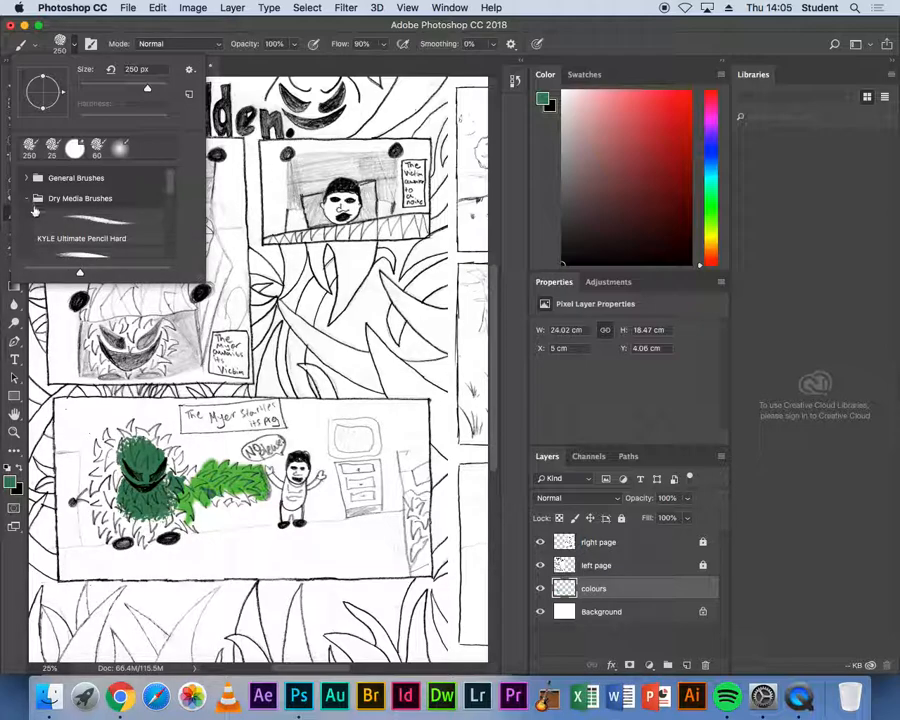
pyautogui.moveTo(172, 190); pyautogui.dragTo(175, 253)
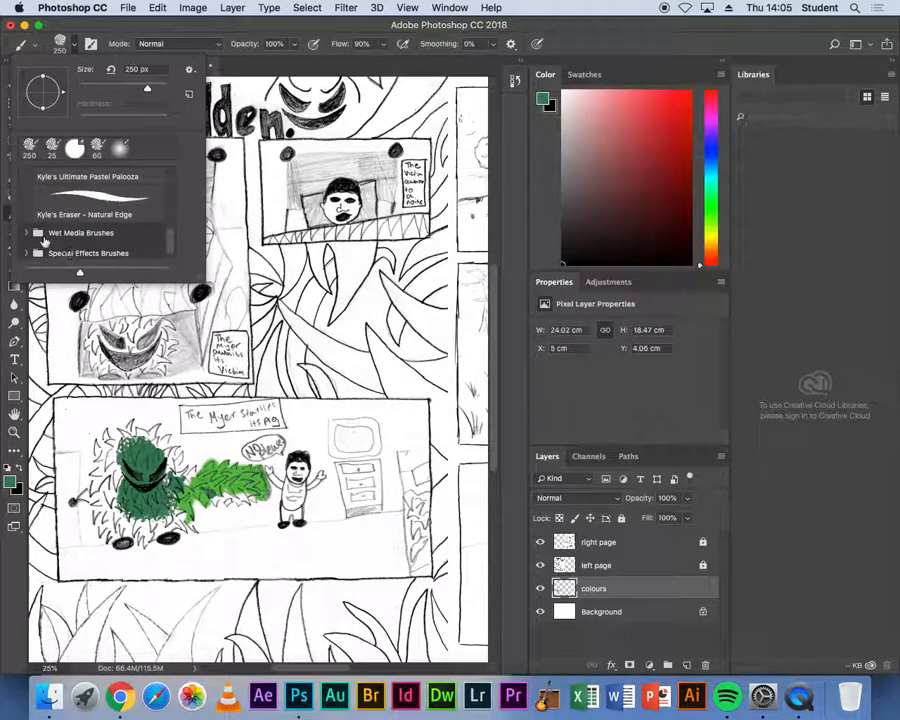
pyautogui.click(26, 231)
pyautogui.scroll(-3, 173, 218)
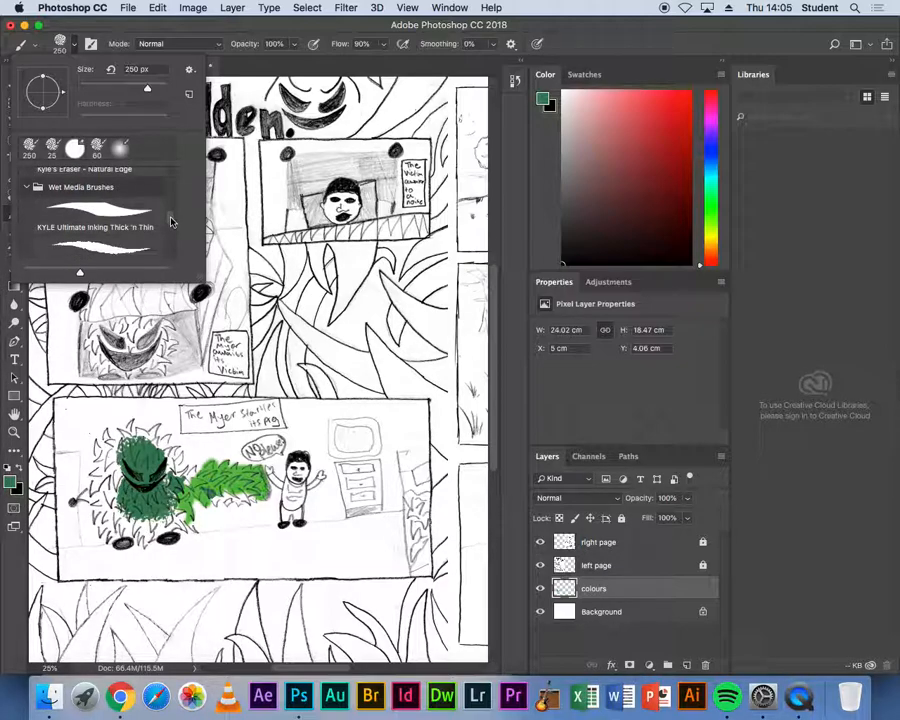
pyautogui.moveTo(172, 223)
pyautogui.mouseDown()
pyautogui.moveTo(176, 253)
pyautogui.moveTo(180, 171)
pyautogui.mouseUp()
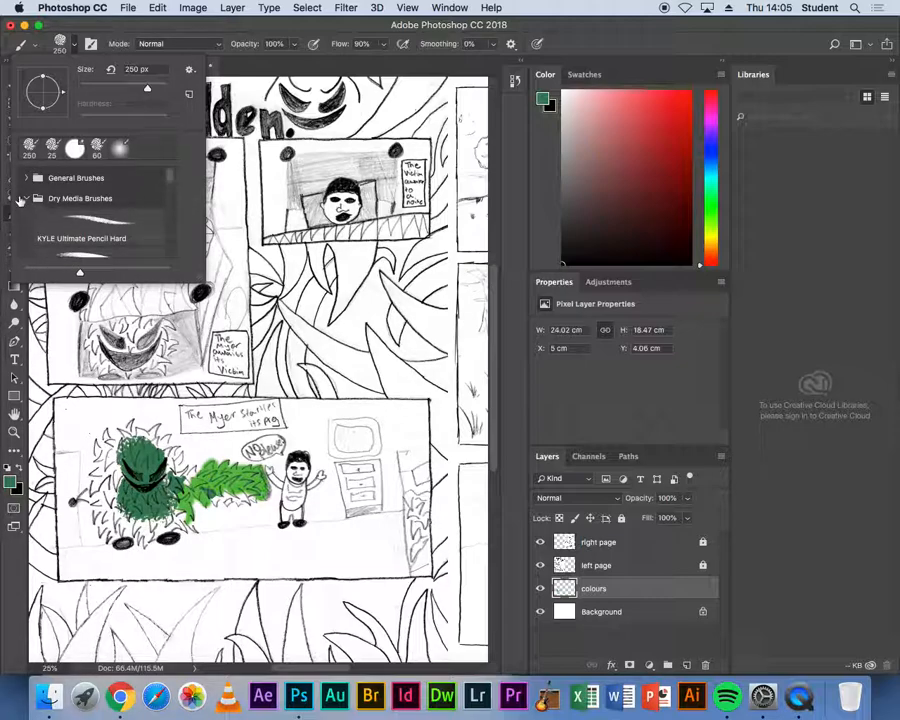
pyautogui.click(26, 198)
pyautogui.scroll(-1, 170, 190)
pyautogui.moveTo(171, 190)
pyautogui.mouseDown()
pyautogui.moveTo(171, 179)
pyautogui.moveTo(174, 229)
pyautogui.mouseUp()
pyautogui.click(27, 218)
pyautogui.click(27, 199)
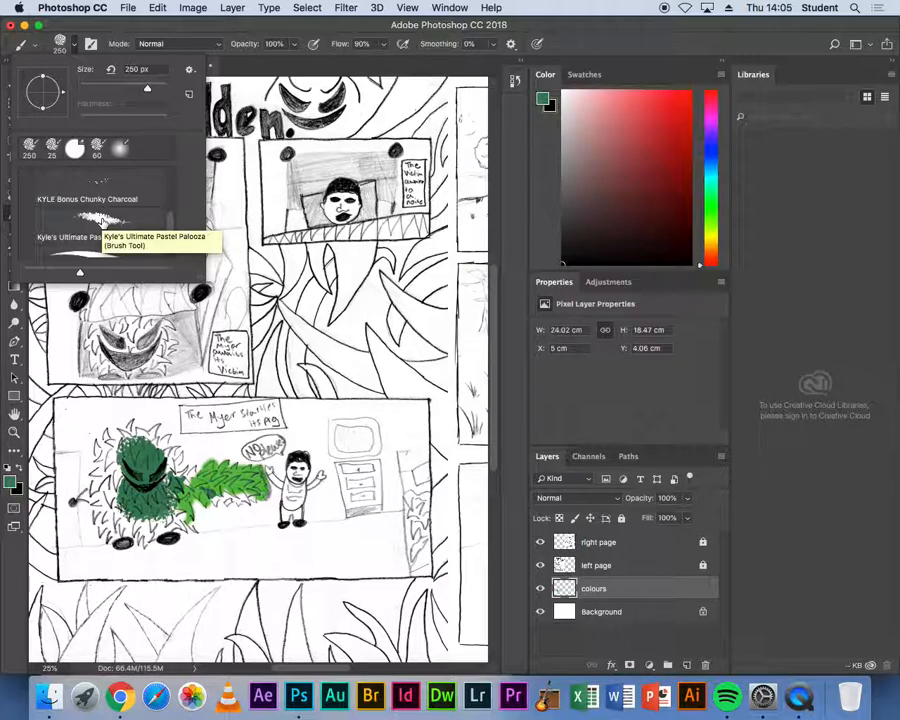
# - Choose Kyle's Ultimate Pastel Palooza brush at about 63 px and paint darker green over the bush monster's head
pyautogui.click(94, 221)
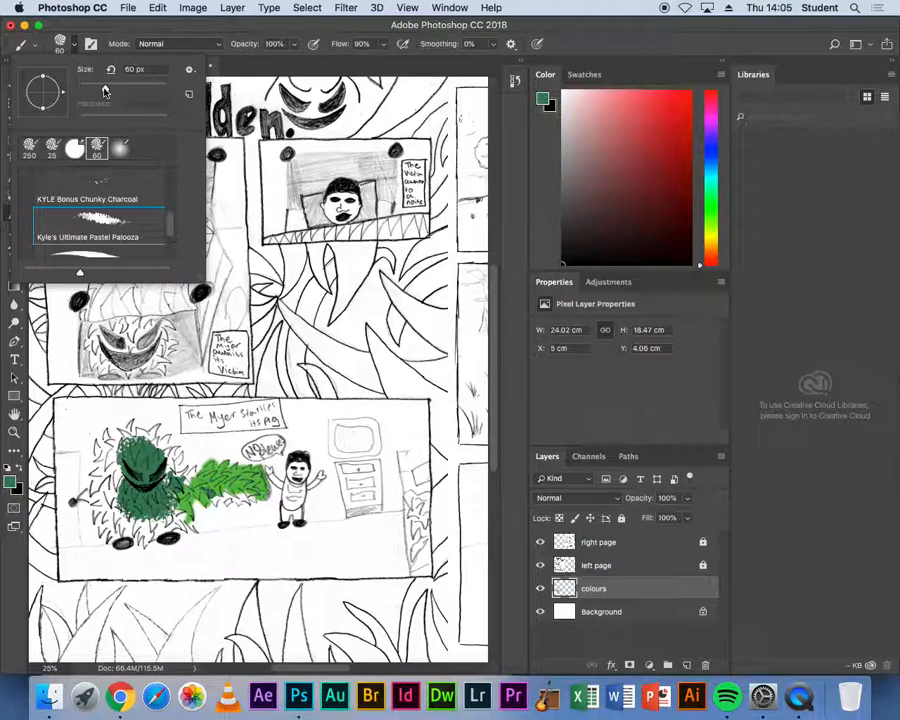
pyautogui.moveTo(104, 91)
pyautogui.mouseDown()
pyautogui.moveTo(139, 91)
pyautogui.moveTo(93, 91)
pyautogui.moveTo(107, 91)
pyautogui.mouseUp()
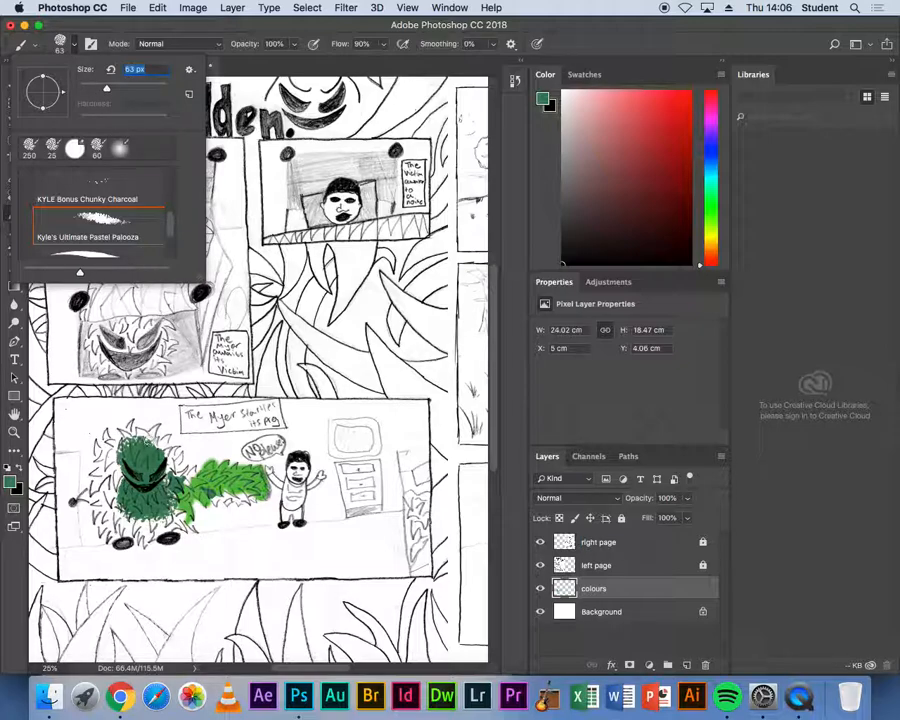
pyautogui.click(139, 441)
pyautogui.moveTo(140, 433)
pyautogui.mouseDown()
pyautogui.moveTo(121, 434)
pyautogui.moveTo(117, 481)
pyautogui.mouseUp()
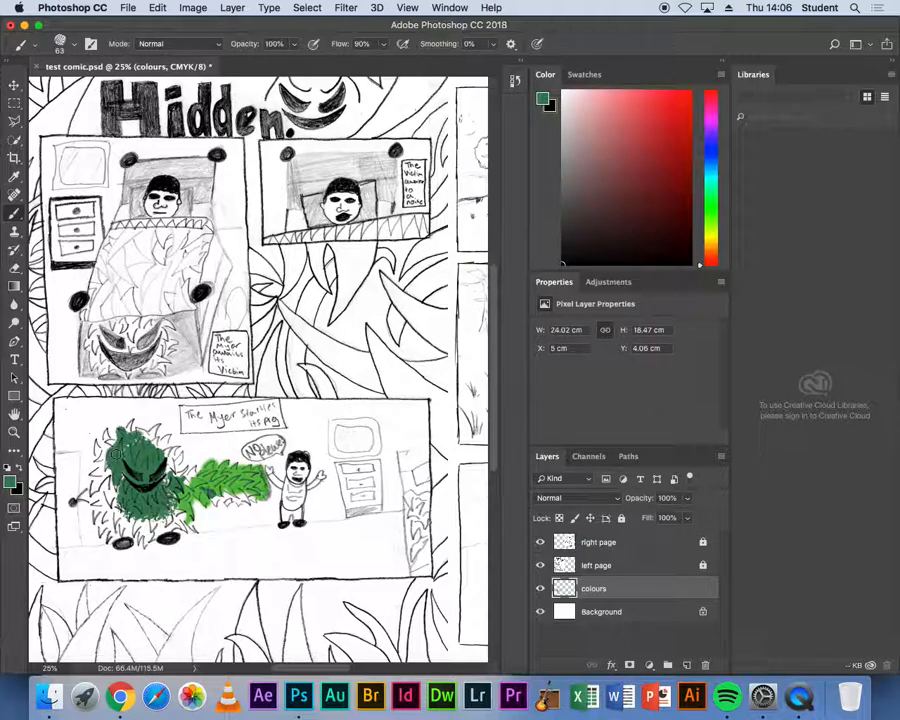
pyautogui.moveTo(119, 474)
pyautogui.mouseDown()
pyautogui.moveTo(126, 446)
pyautogui.moveTo(136, 443)
pyautogui.mouseUp()
# - Zoom into the tree panel on the right page and switch to the Polygonal Lasso tool
pyautogui.moveTo(372, 351); pyautogui.dragTo(347, 339)
pyautogui.moveTo(221, 306); pyautogui.dragTo(257, 336)
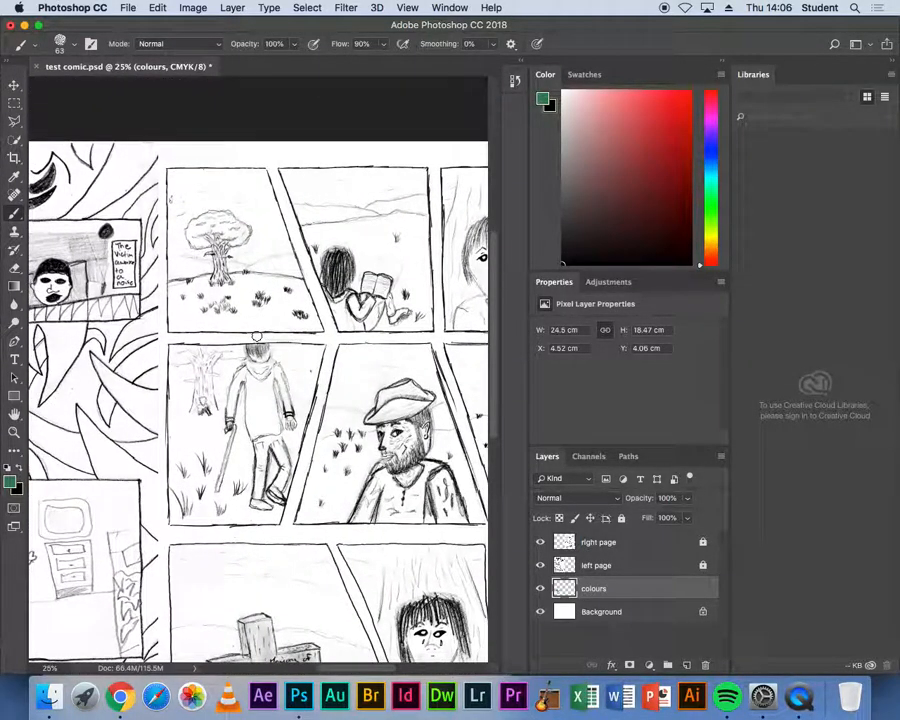
pyautogui.press('super+plus')
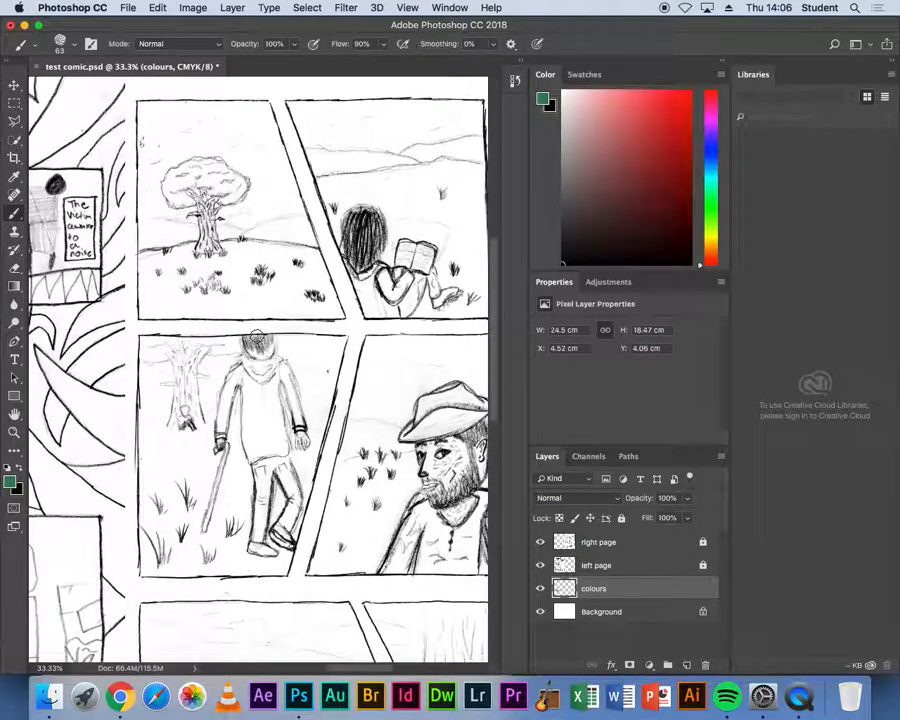
pyautogui.press('super+plus')
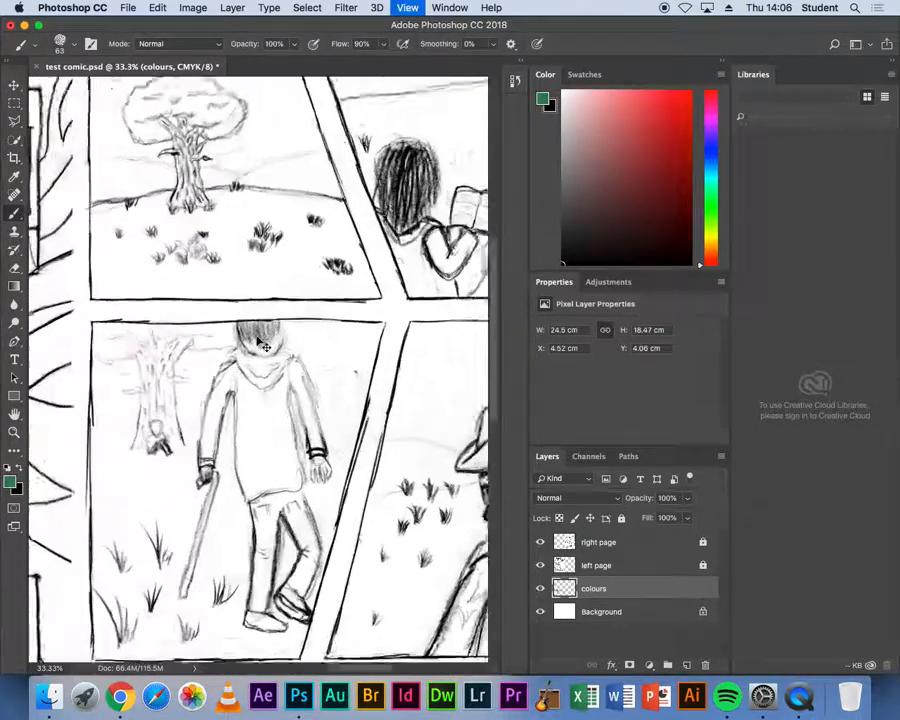
pyautogui.moveTo(250, 377); pyautogui.dragTo(251, 376)
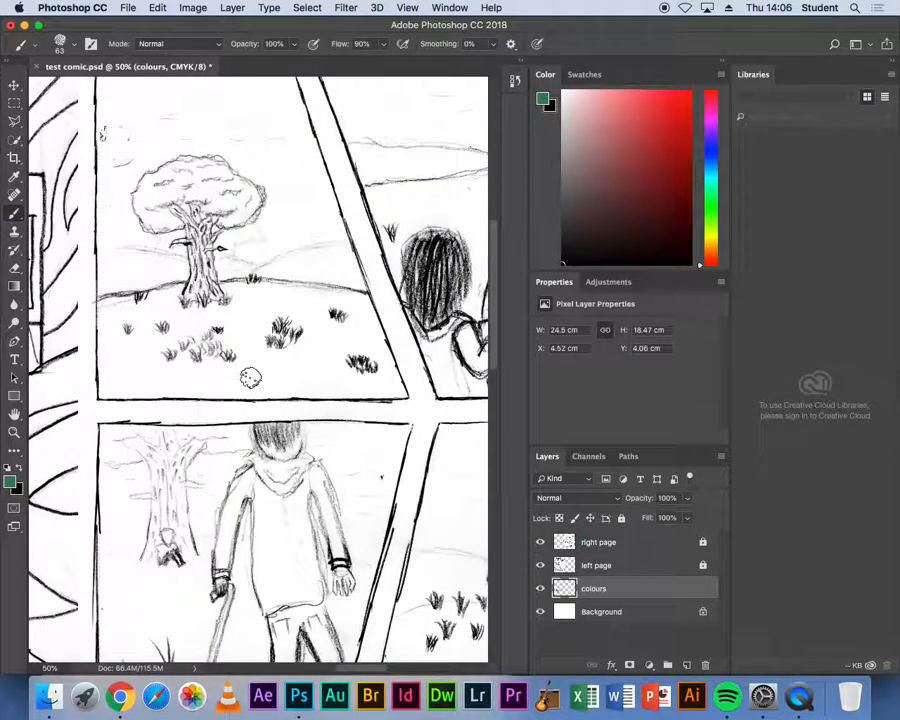
pyautogui.click(15, 122)
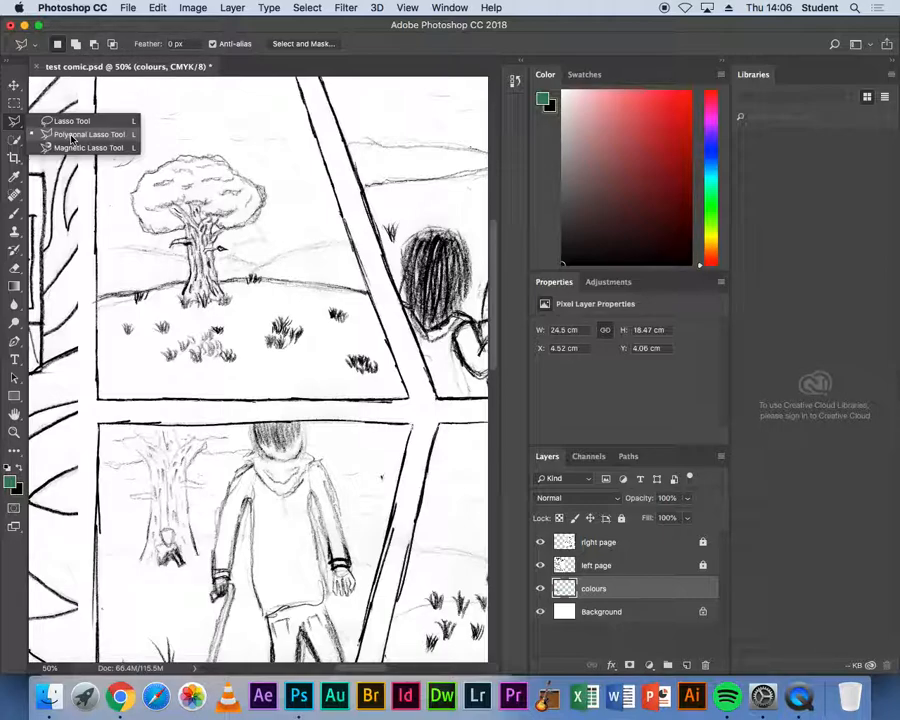
pyautogui.click(71, 135)
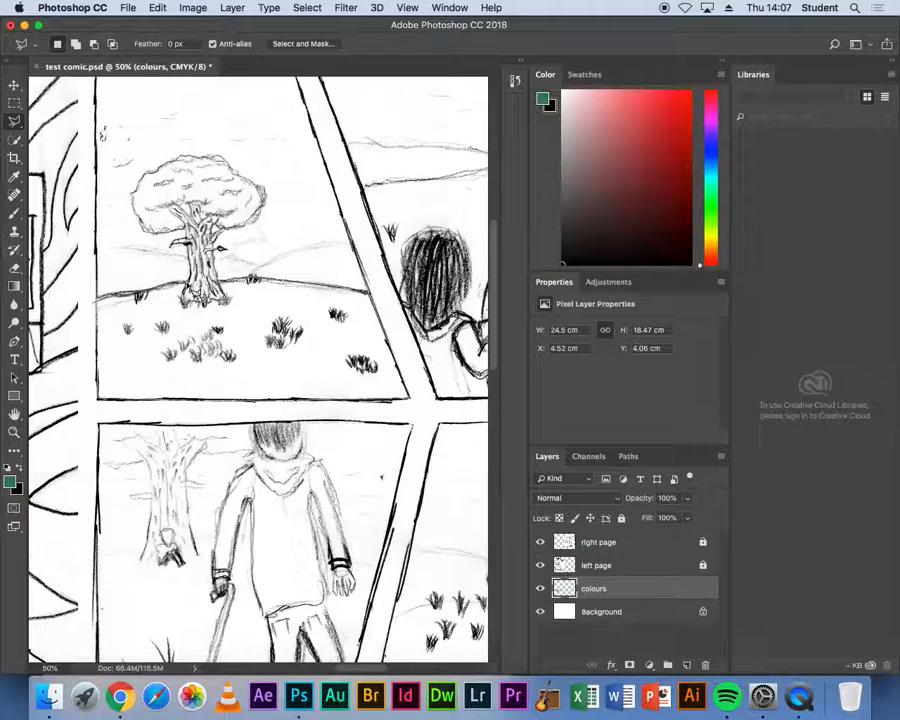
# - Try a small polygonal selection in the sky of the tree panel, then deselect it
pyautogui.click(243, 101)
pyautogui.click(277, 106)
pyautogui.click(291, 137)
pyautogui.click(283, 159)
pyautogui.click(252, 146)
pyautogui.click(240, 124)
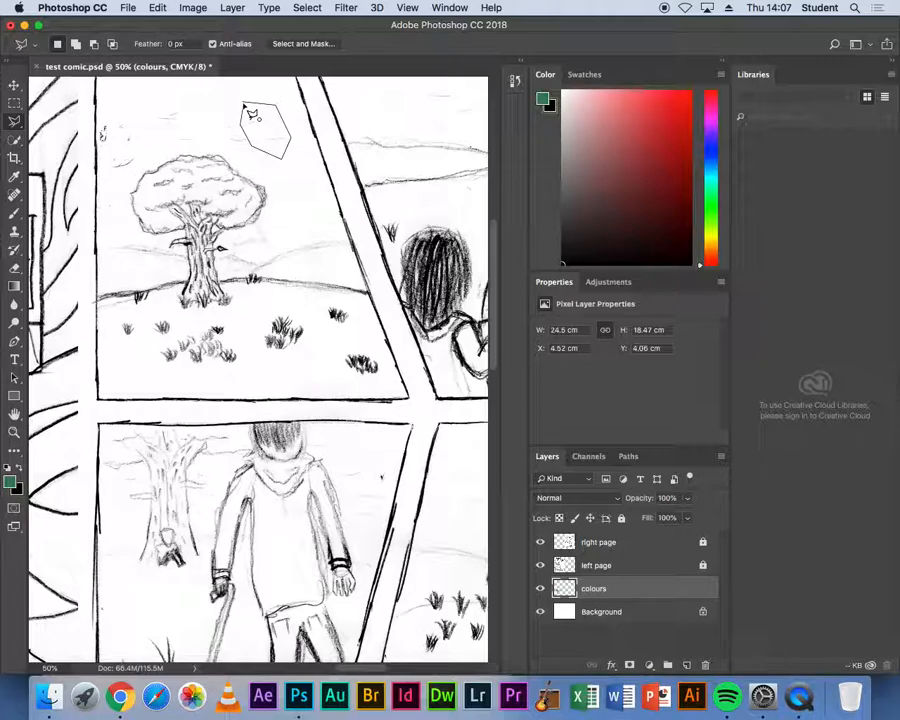
pyautogui.click(243, 103)
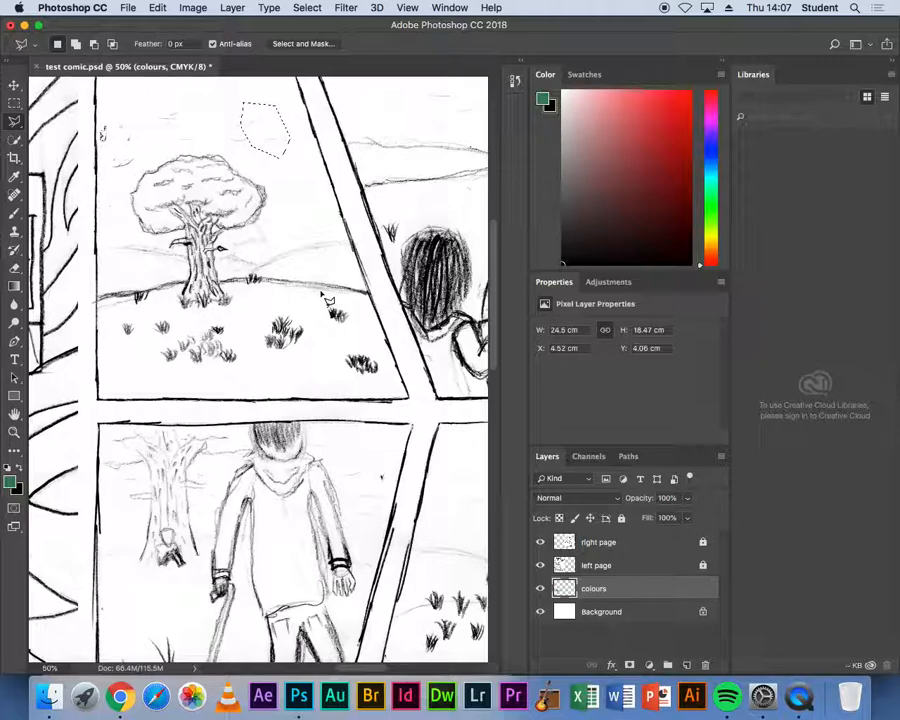
pyautogui.press('super+d')
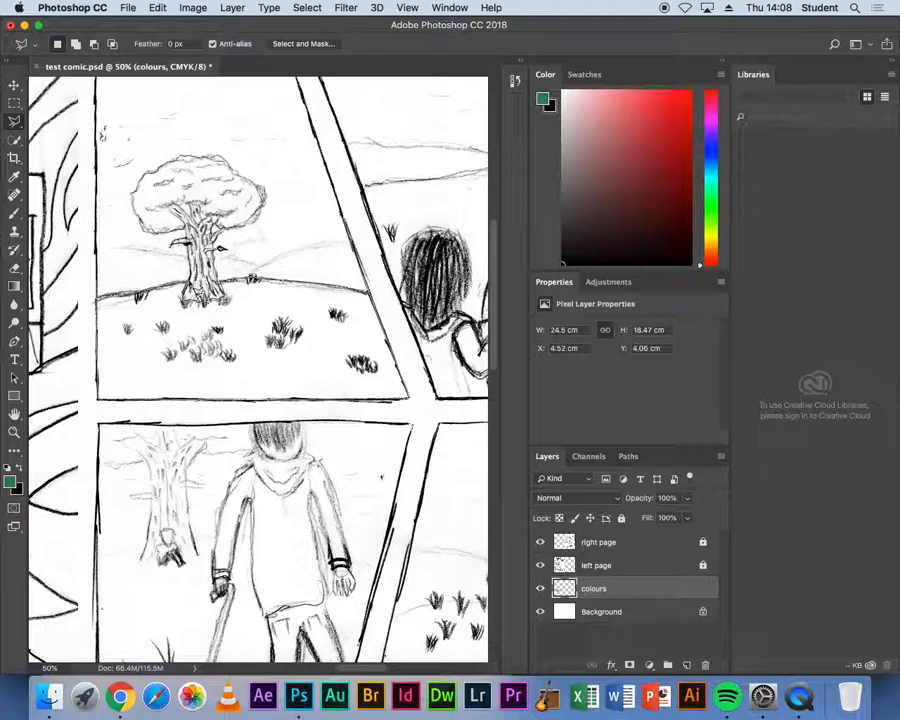
# - Select the tree panel's ground area and set the foreground colour to green 0ca94f
pyautogui.click(191, 284)
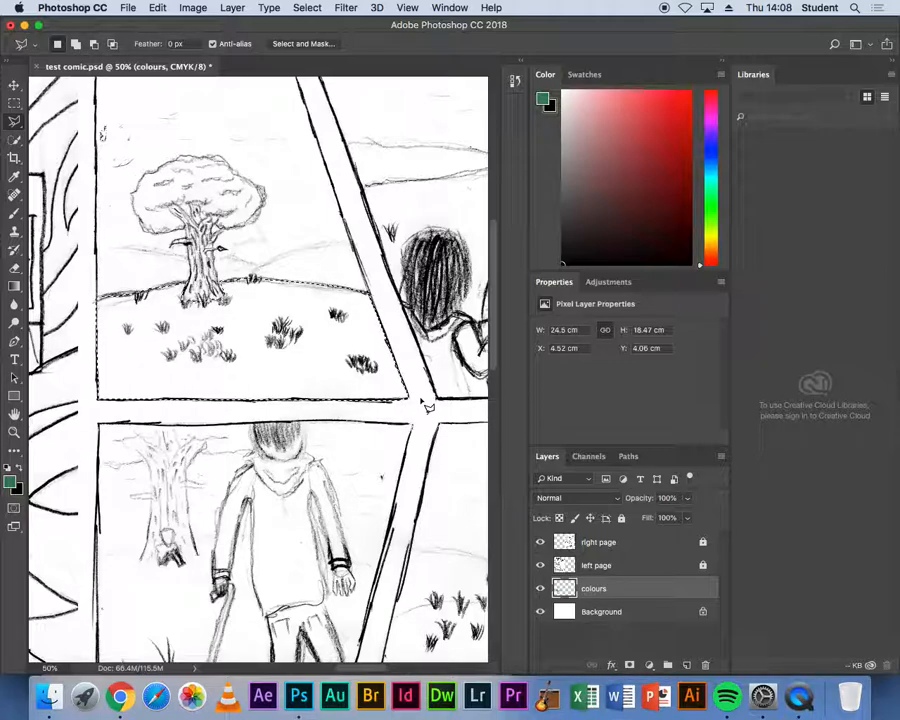
pyautogui.click(11, 482)
pyautogui.moveTo(688, 378)
pyautogui.mouseDown()
pyautogui.moveTo(701, 376)
pyautogui.moveTo(700, 303)
pyautogui.moveTo(699, 330)
pyautogui.mouseUp()
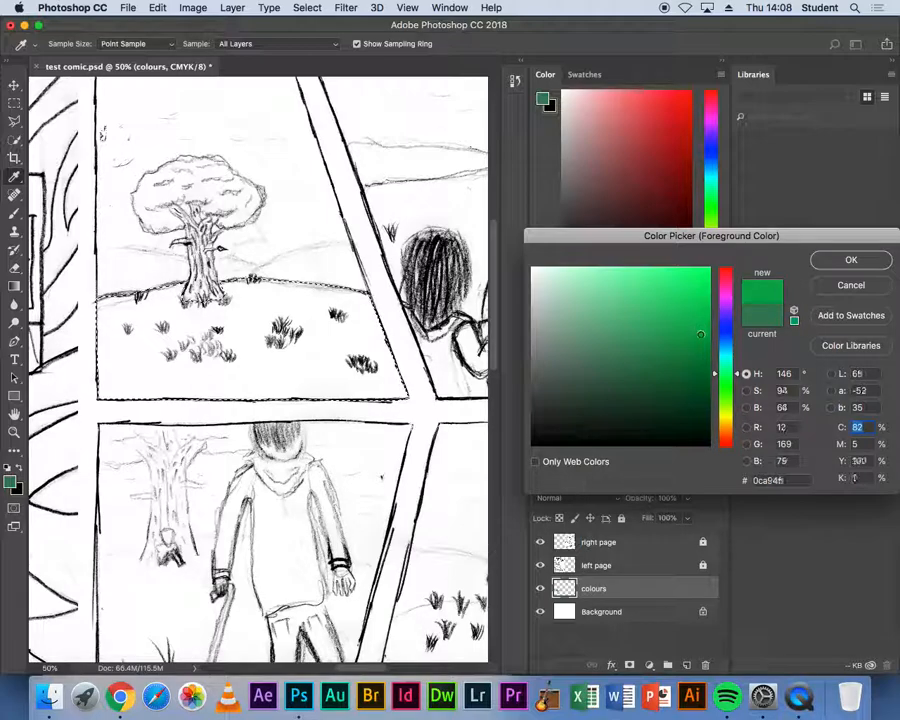
pyautogui.click(851, 260)
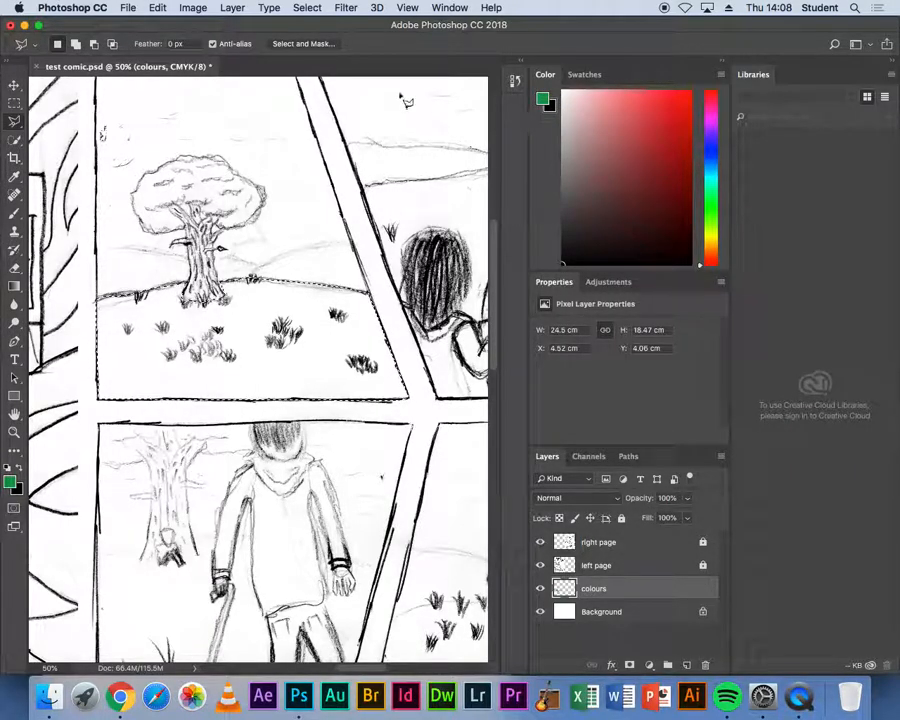
# - Fill the tree panel's ground selection with the foreground colour using the Fill command
pyautogui.click(158, 7)
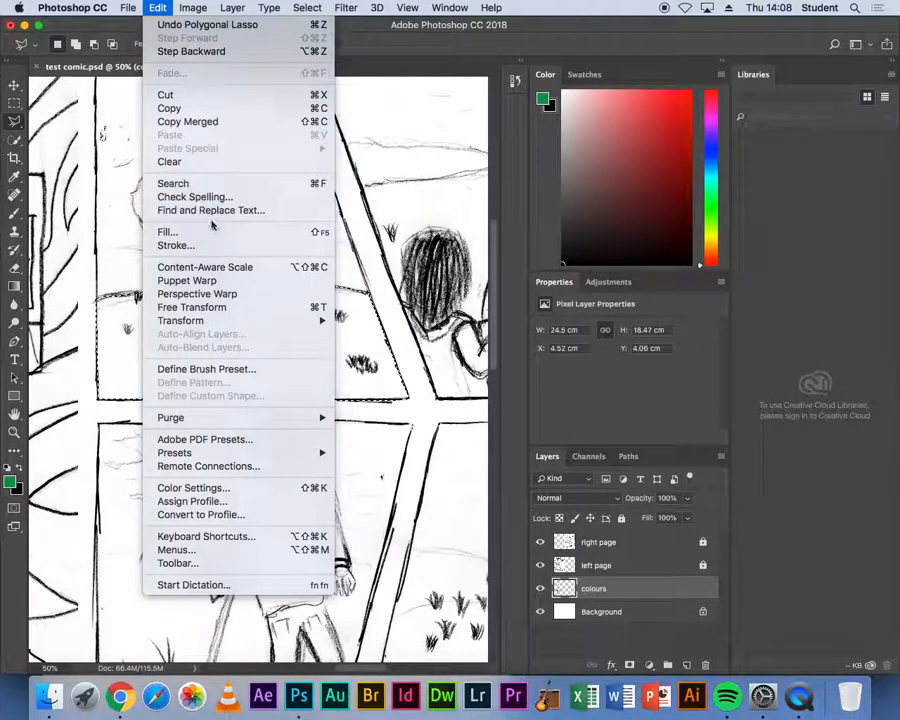
pyautogui.click(168, 231)
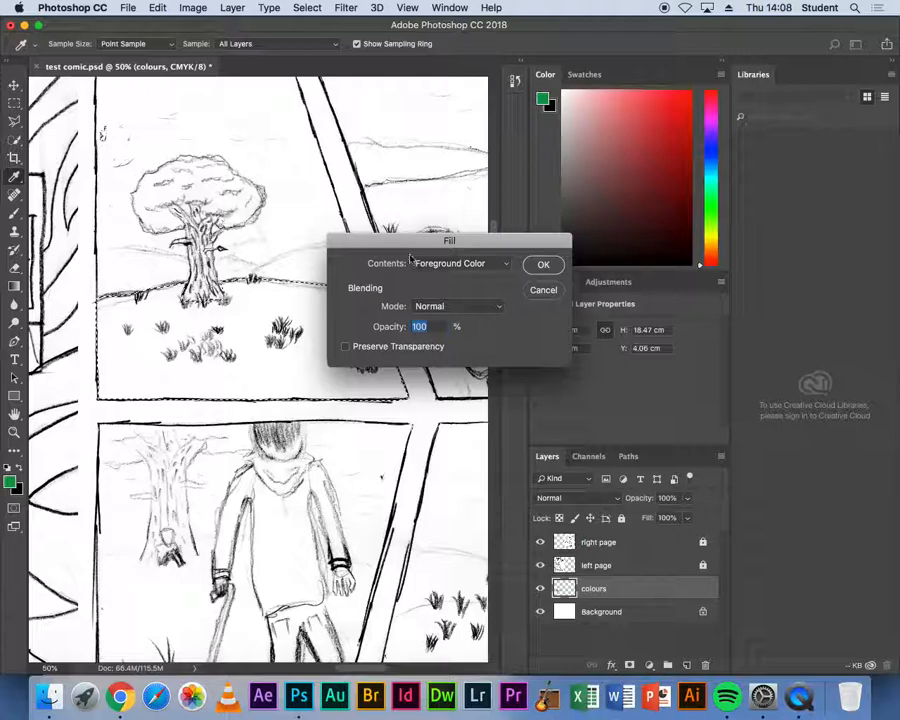
pyautogui.click(506, 264)
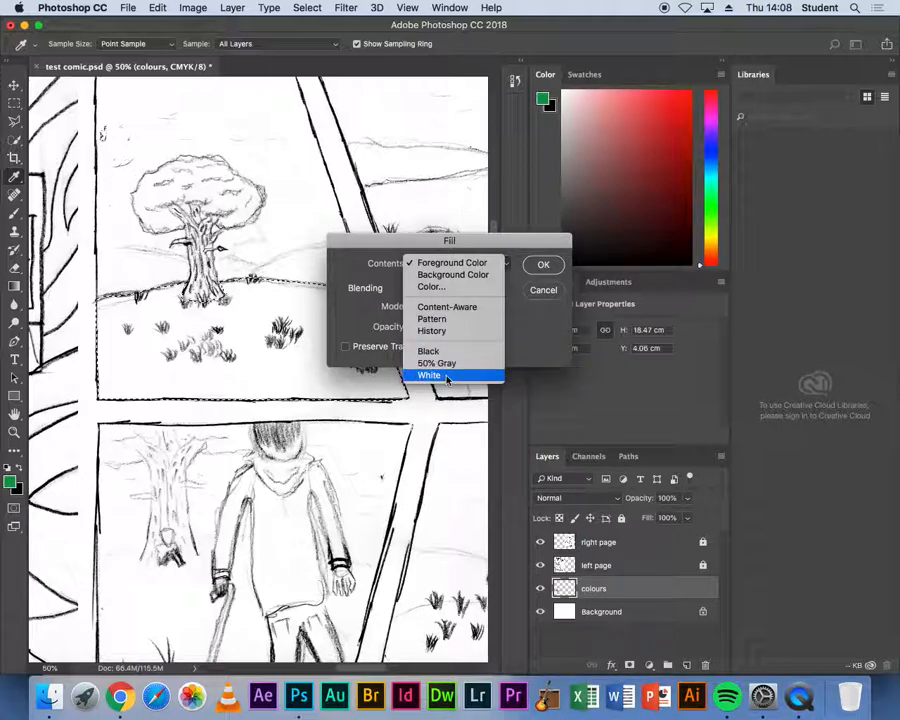
pyautogui.click(454, 264)
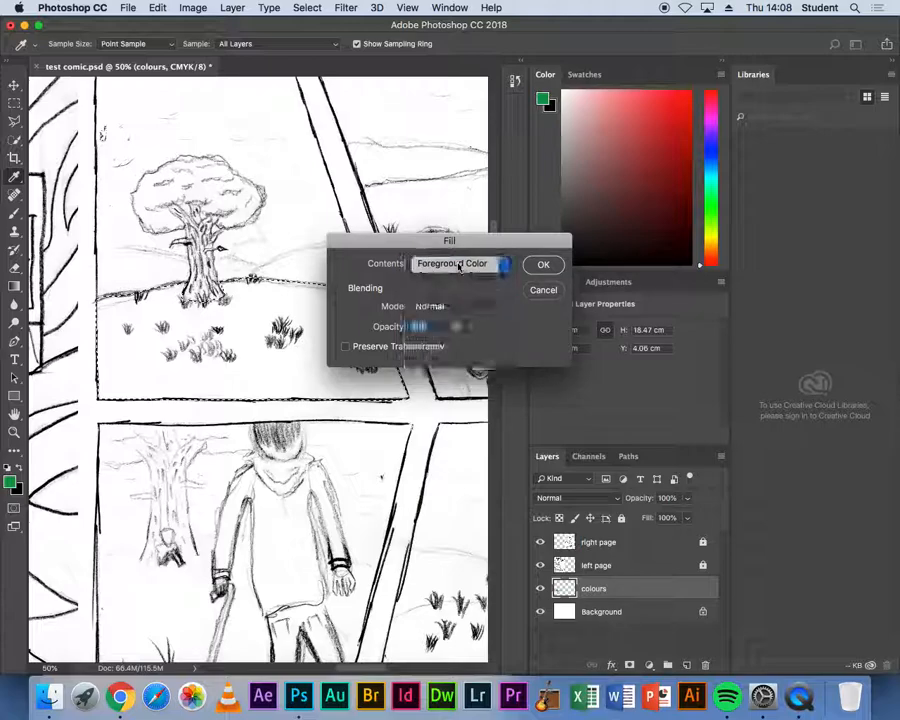
pyautogui.click(542, 265)
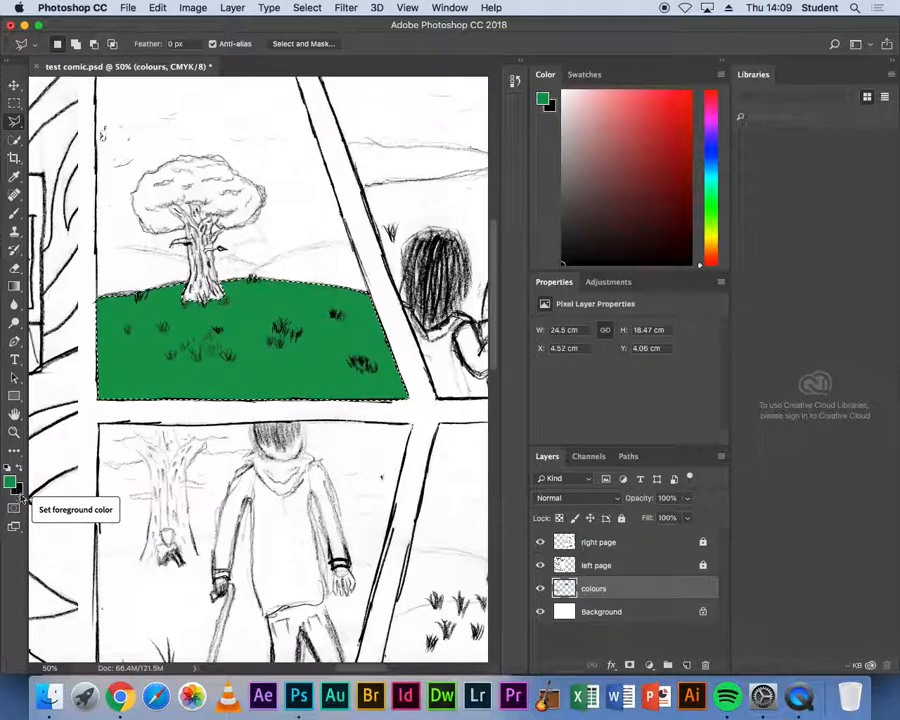
# - Set the background colour to light green 8fe664
pyautogui.click(19, 491)
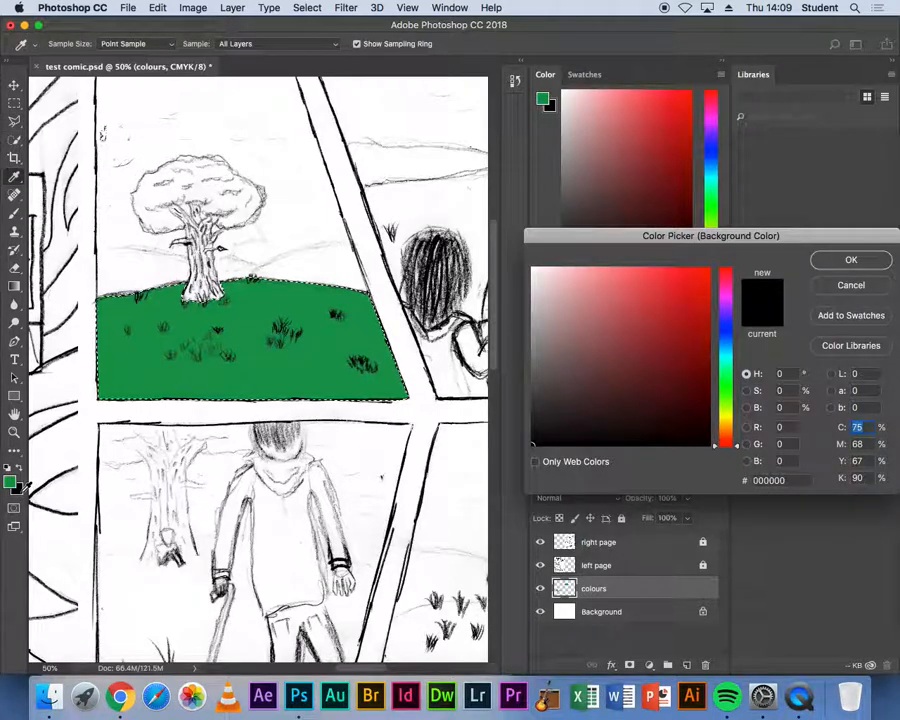
pyautogui.click(724, 395)
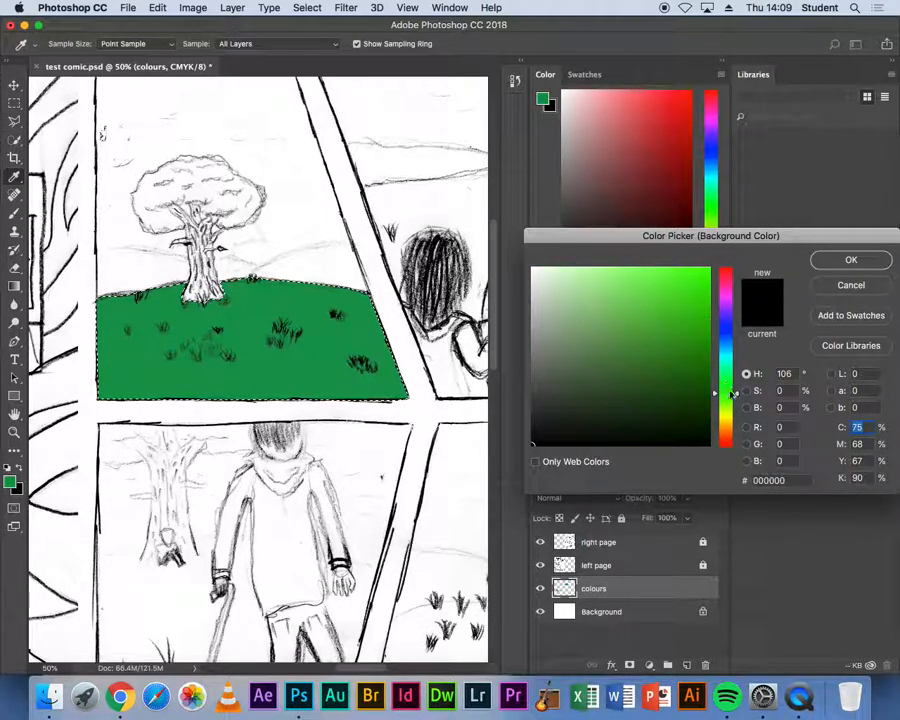
pyautogui.click(669, 341)
pyautogui.moveTo(669, 341)
pyautogui.mouseDown()
pyautogui.moveTo(659, 350)
pyautogui.moveTo(645, 296)
pyautogui.moveTo(632, 284)
pyautogui.mouseUp()
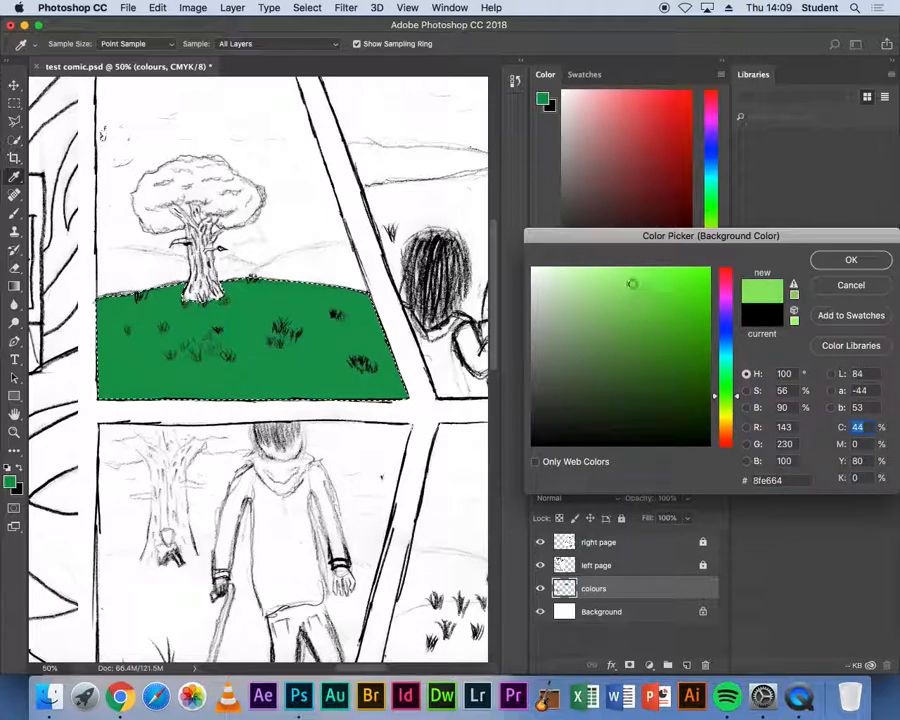
pyautogui.click(851, 261)
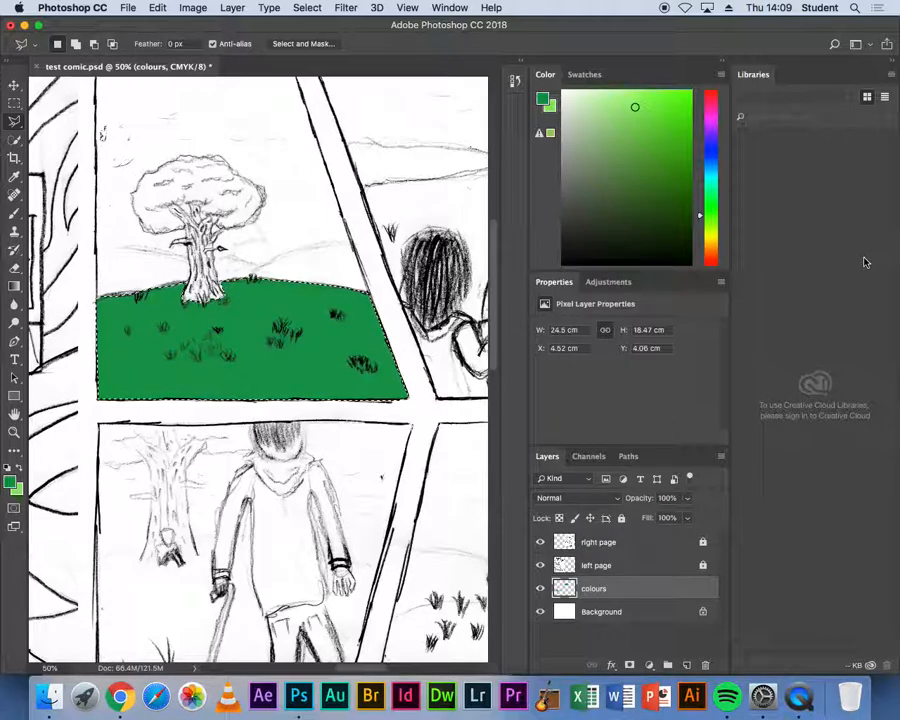
# - Apply a green gradient between the foreground and background colours across the ground selection, then deselect it
pyautogui.click(17, 287)
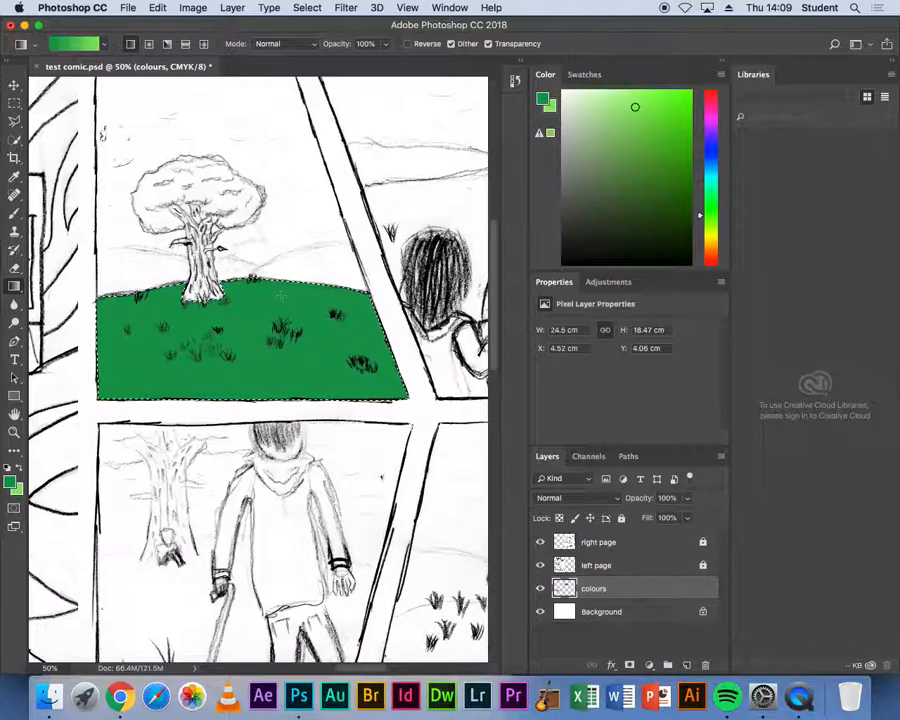
pyautogui.moveTo(259, 340); pyautogui.dragTo(255, 400)
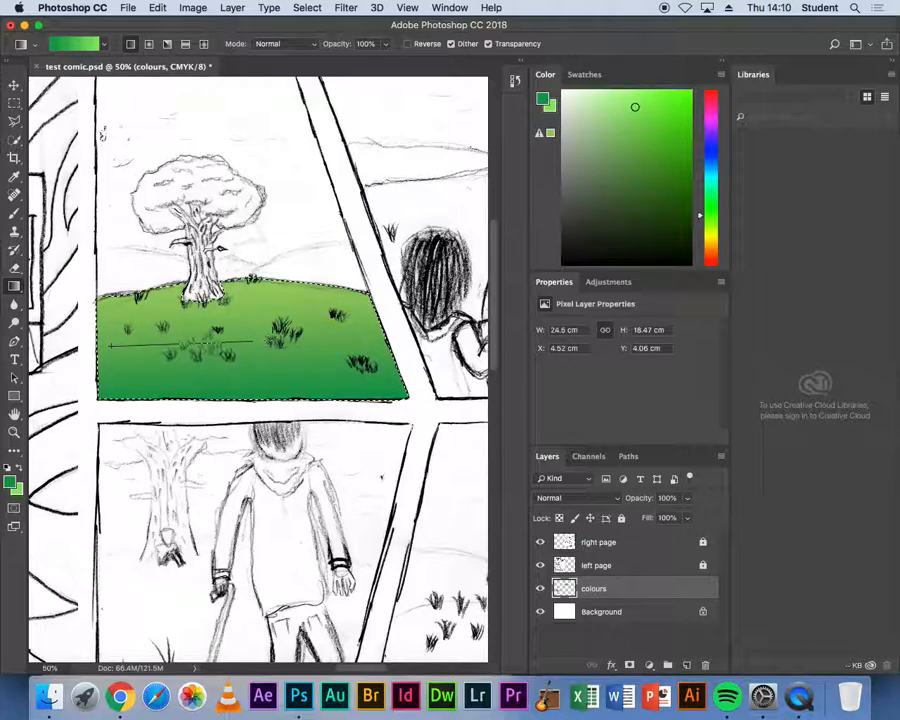
pyautogui.moveTo(362, 340); pyautogui.dragTo(371, 338)
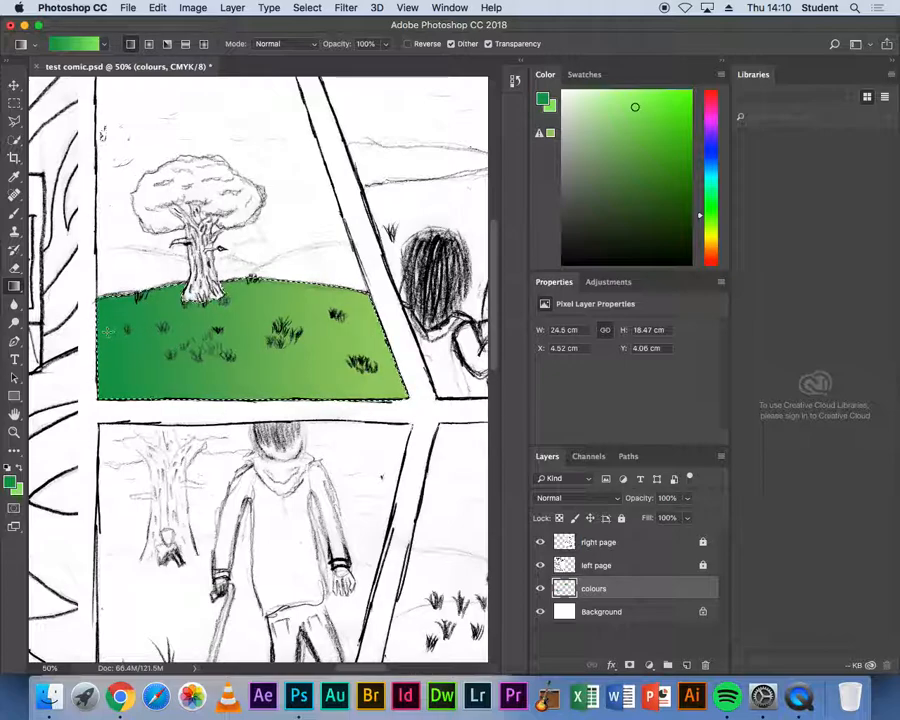
pyautogui.moveTo(110, 331); pyautogui.dragTo(131, 331)
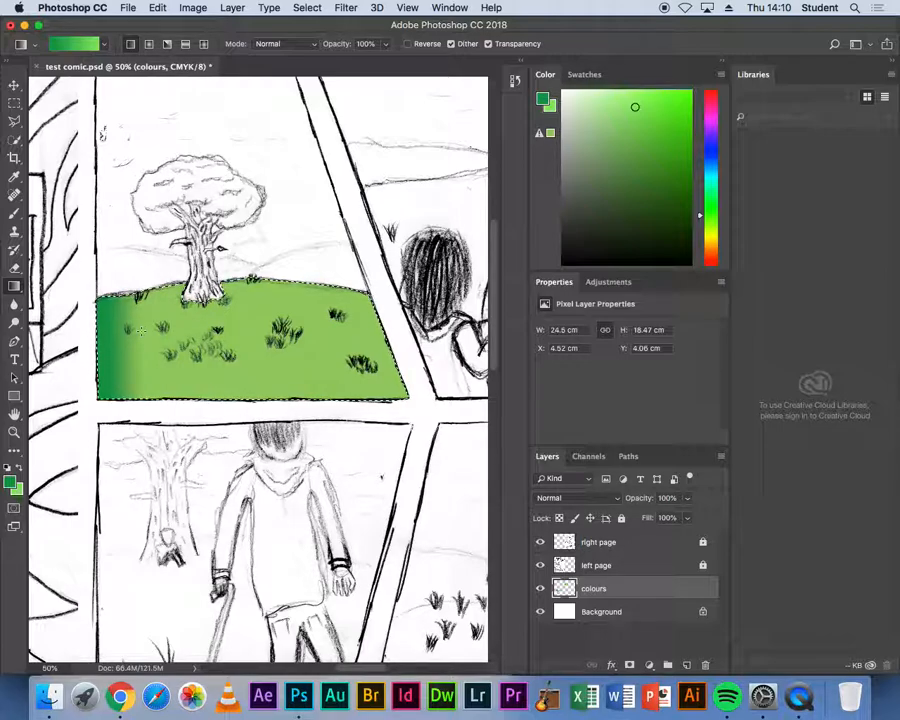
pyautogui.moveTo(105, 343); pyautogui.dragTo(152, 344)
pyautogui.moveTo(248, 344); pyautogui.dragTo(248, 345)
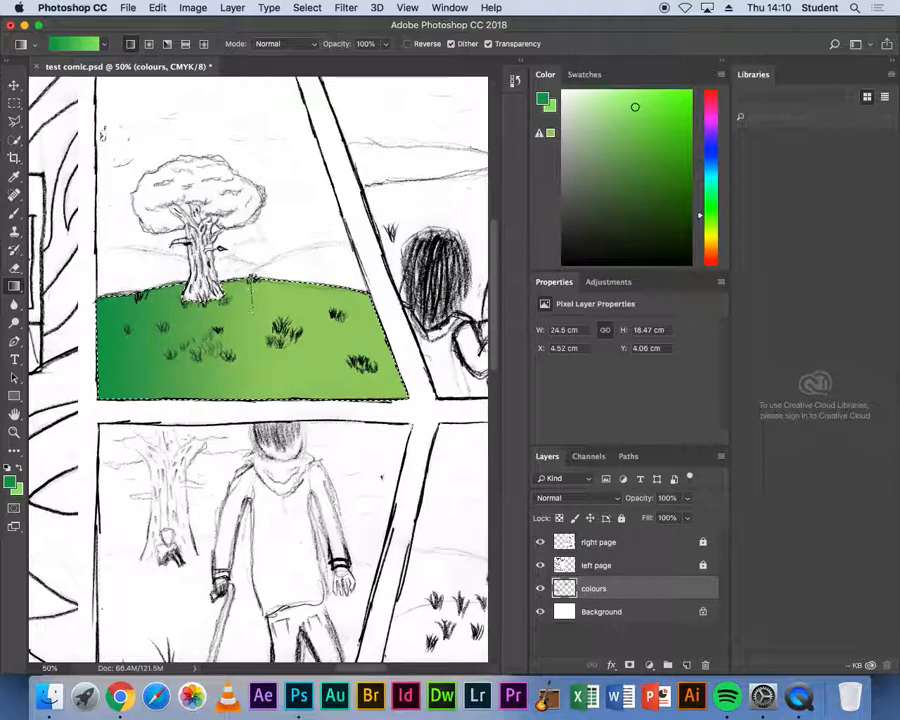
pyautogui.moveTo(251, 350); pyautogui.dragTo(251, 391)
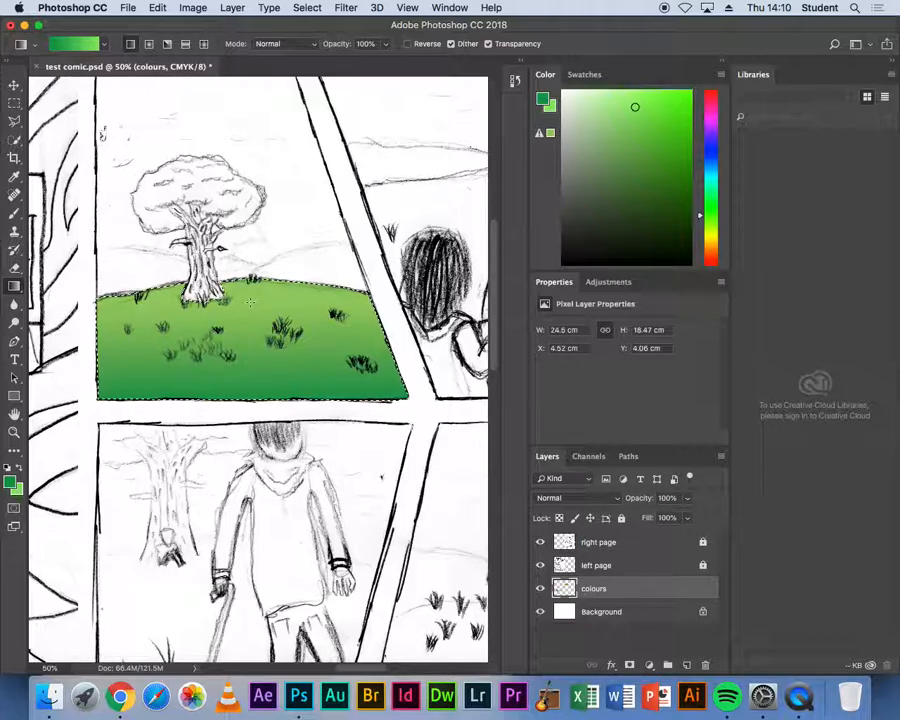
pyautogui.click(311, 8)
pyautogui.click(322, 38)
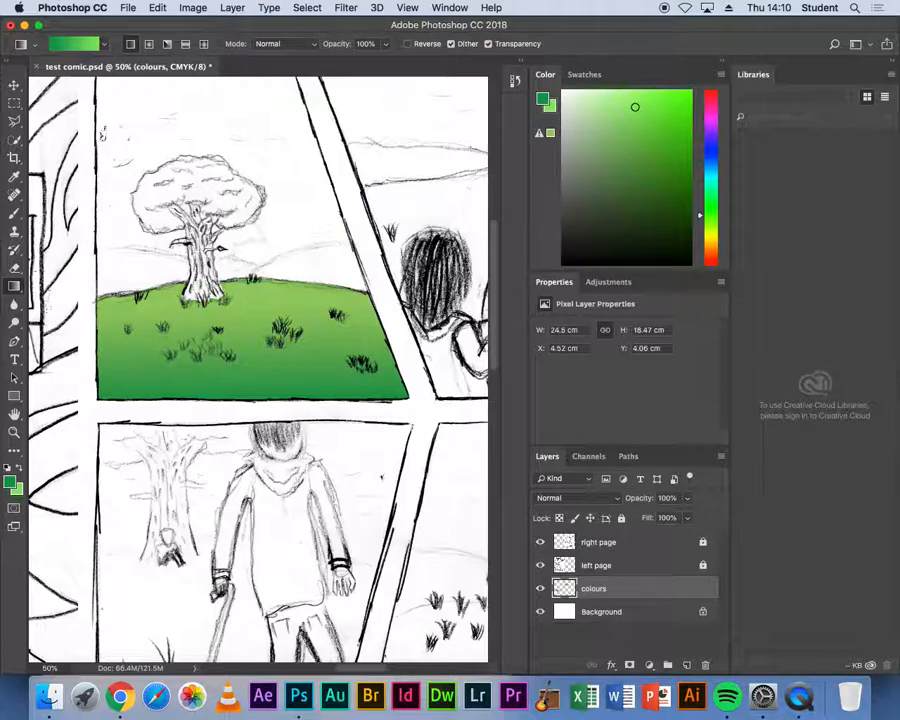
# - Switch to the Brush tool with the 60 px preset and set the foreground colour to dark green 06411f
pyautogui.click(14, 213)
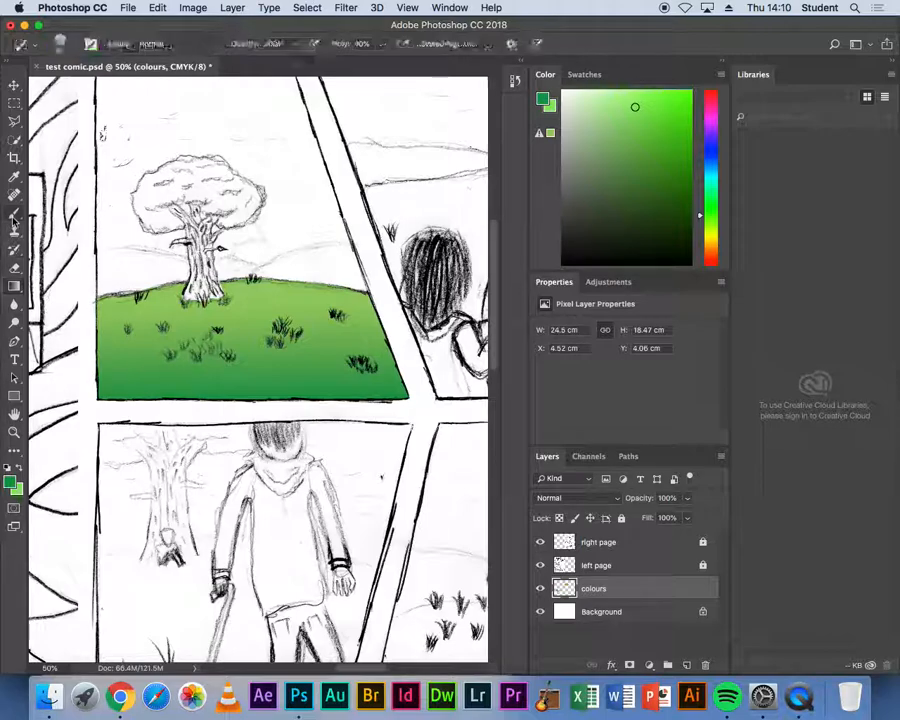
pyautogui.click(60, 44)
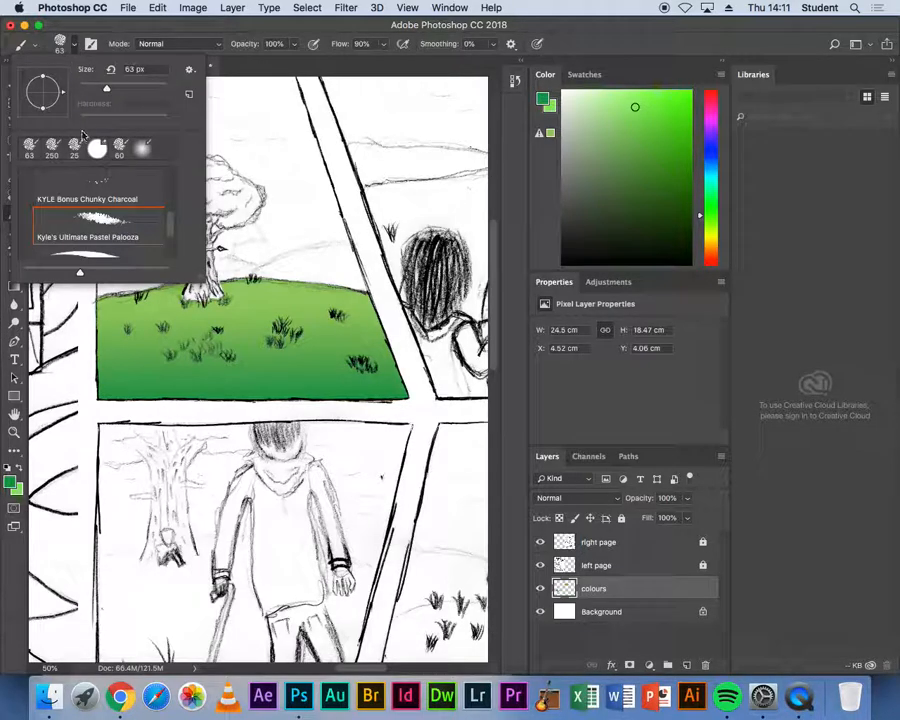
pyautogui.scroll(1, 100, 227)
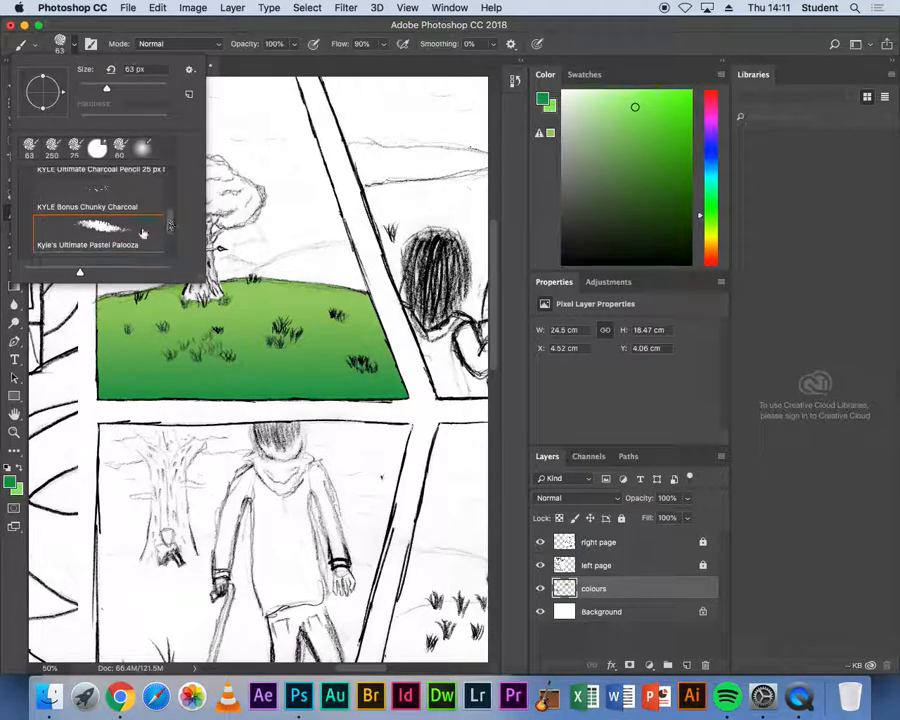
pyautogui.click(119, 148)
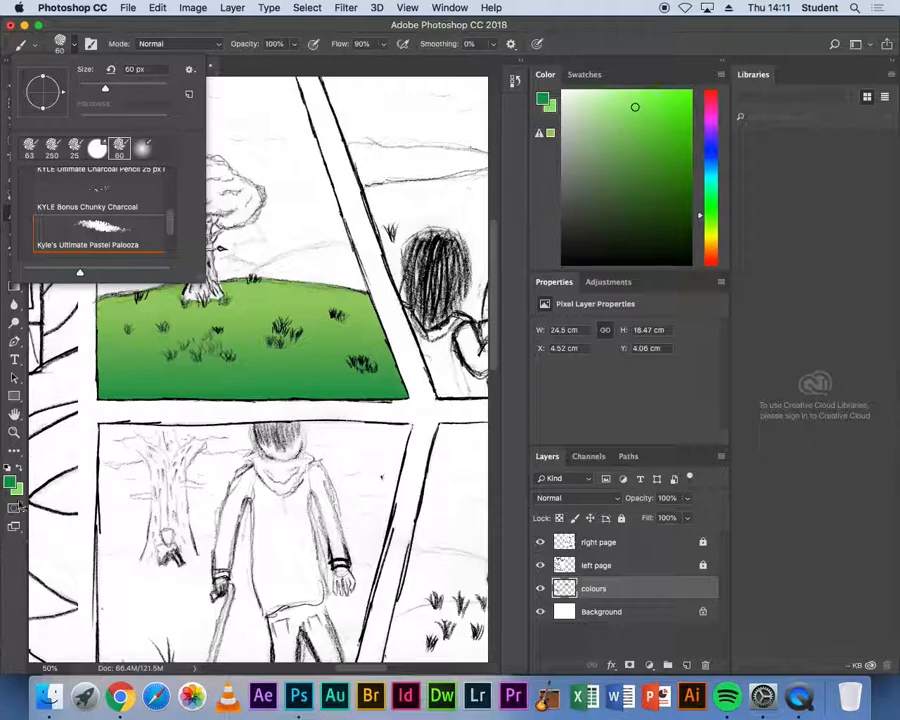
pyautogui.click(12, 482)
pyautogui.click(694, 400)
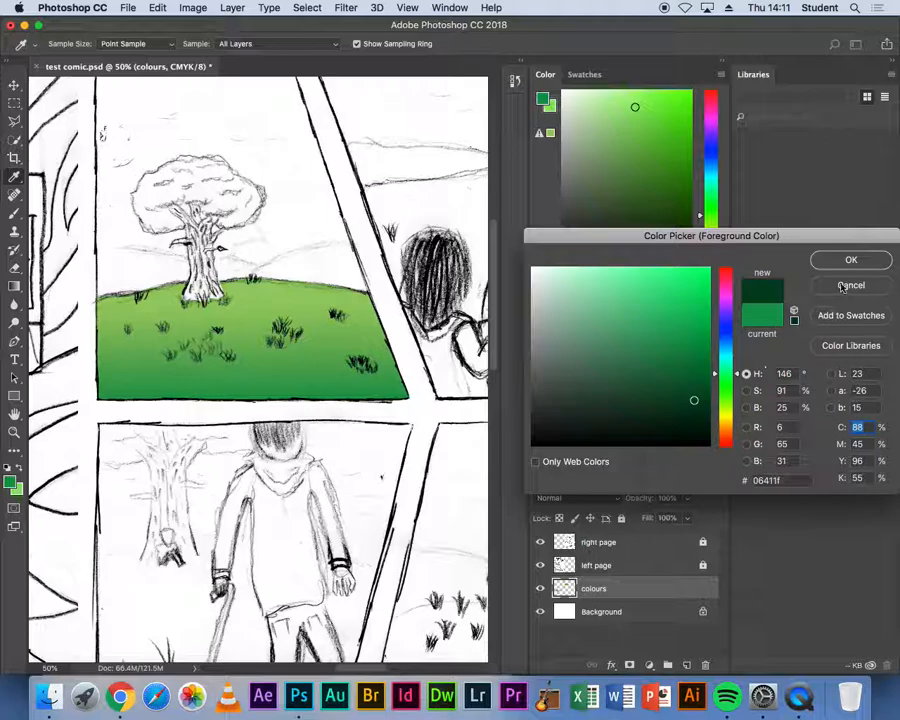
pyautogui.click(846, 260)
# - Shrink the brush to about 25 px and paint dark green shading around the grass tufts on the ground
pyautogui.press('super+equal')
pyautogui.press('super+equal')
pyautogui.press('super+equal')
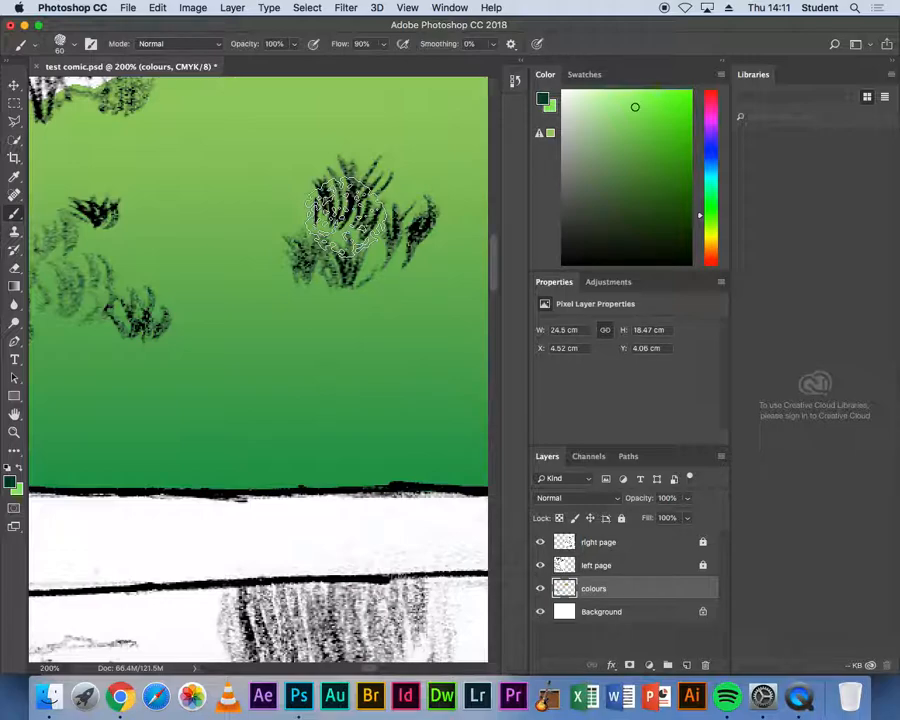
pyautogui.press('[')
pyautogui.press('[')
pyautogui.press('[')
pyautogui.press('[')
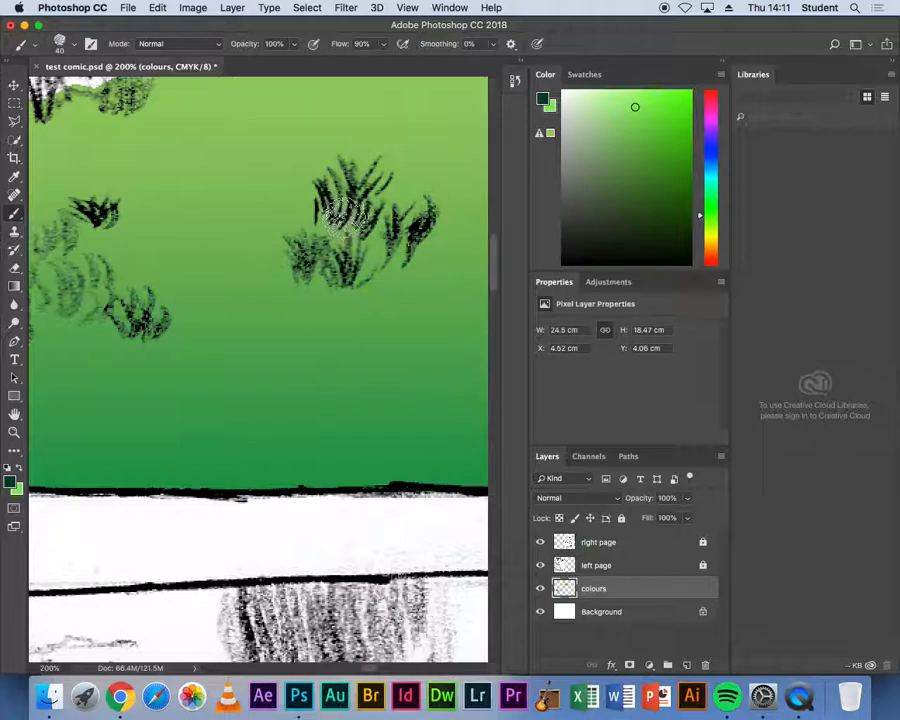
pyautogui.moveTo(340, 215)
pyautogui.mouseDown()
pyautogui.moveTo(306, 236)
pyautogui.moveTo(297, 258)
pyautogui.moveTo(347, 268)
pyautogui.moveTo(355, 225)
pyautogui.moveTo(395, 228)
pyautogui.moveTo(368, 214)
pyautogui.moveTo(340, 180)
pyautogui.moveTo(320, 188)
pyautogui.moveTo(308, 198)
pyautogui.moveTo(291, 283)
pyautogui.mouseUp()
pyautogui.moveTo(87, 347)
pyautogui.mouseDown()
pyautogui.moveTo(307, 337)
pyautogui.moveTo(321, 275)
pyautogui.moveTo(310, 262)
pyautogui.moveTo(279, 296)
pyautogui.mouseUp()
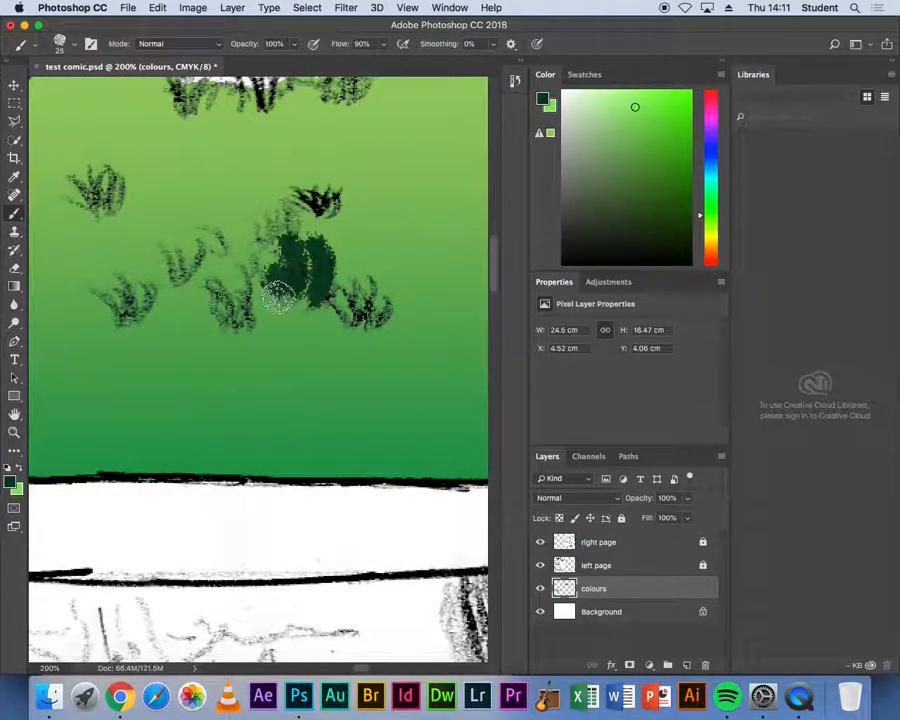
# - Shrink the brush to about 9 px and paint more dark green strokes around the grass tufts
pyautogui.press('[')
pyautogui.press('[')
pyautogui.press('[')
pyautogui.press('[')
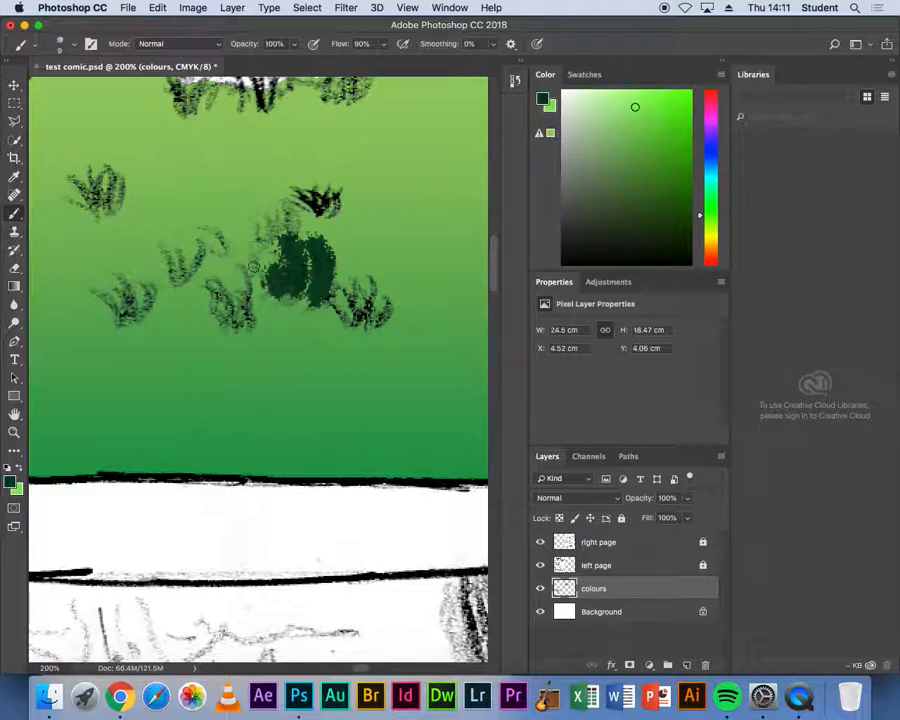
pyautogui.moveTo(184, 281)
pyautogui.mouseDown()
pyautogui.moveTo(195, 258)
pyautogui.moveTo(174, 272)
pyautogui.moveTo(162, 247)
pyautogui.mouseUp()
pyautogui.moveTo(107, 209)
pyautogui.mouseDown()
pyautogui.moveTo(112, 185)
pyautogui.moveTo(89, 211)
pyautogui.mouseUp()
pyautogui.moveTo(154, 166)
pyautogui.mouseDown()
pyautogui.moveTo(178, 192)
pyautogui.moveTo(210, 167)
pyautogui.mouseUp()
pyautogui.scroll(5, 323, 191)
pyautogui.hscroll(4, 323, 191)
pyautogui.moveTo(338, 228)
pyautogui.mouseDown()
pyautogui.moveTo(345, 249)
pyautogui.moveTo(332, 249)
pyautogui.mouseUp()
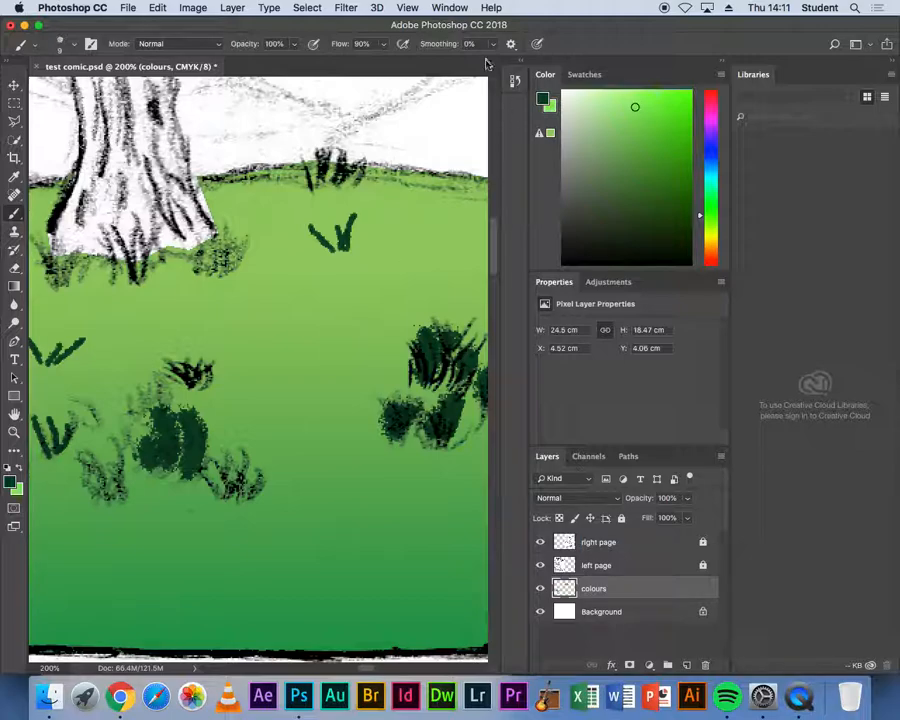
# - Open the History panel and step back through earlier Brush Tool states to remove the recent dark green strokes
pyautogui.click(451, 8)
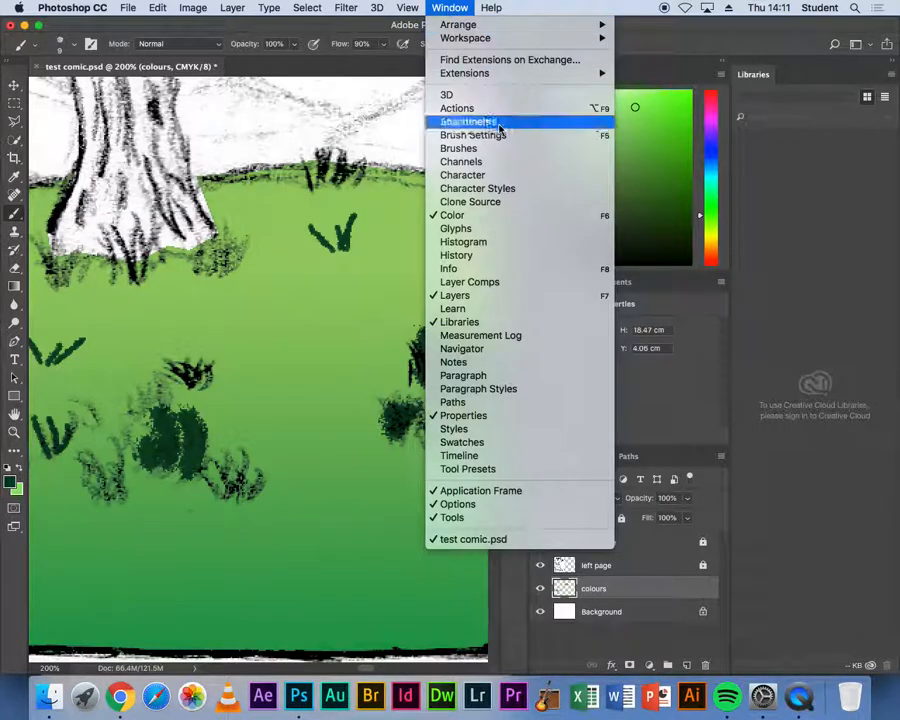
pyautogui.click(506, 259)
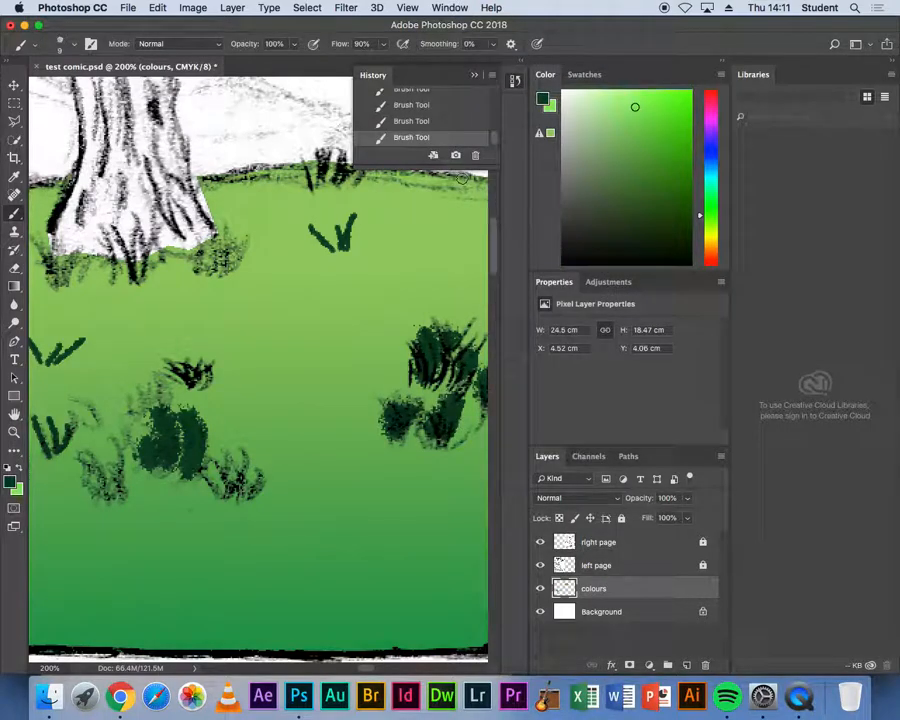
pyautogui.moveTo(456, 218); pyautogui.dragTo(456, 437)
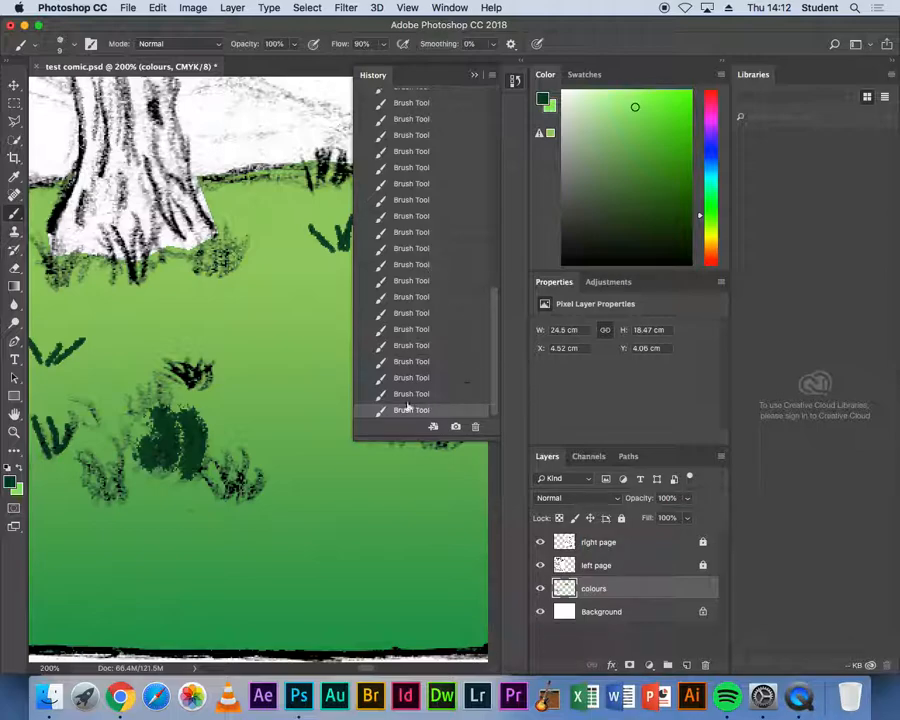
pyautogui.press('super+minus')
pyautogui.press('super+minus')
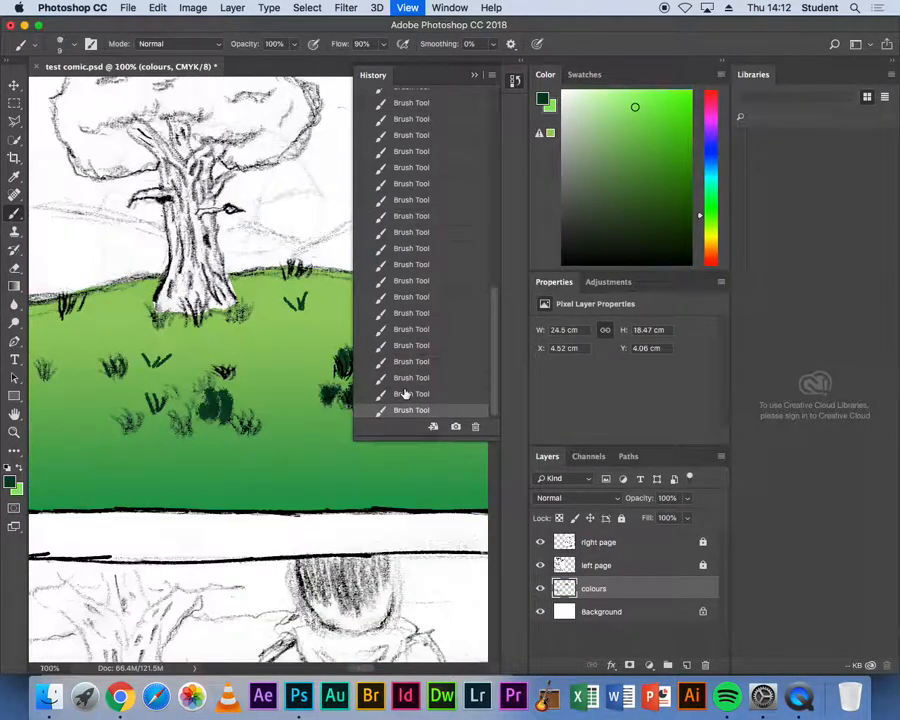
pyautogui.click(405, 394)
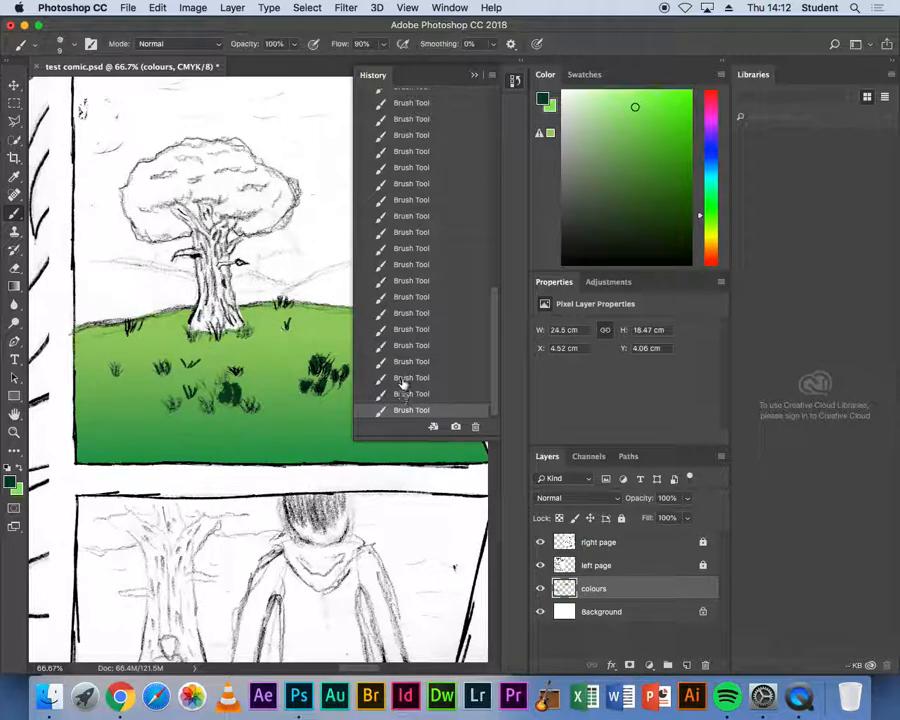
pyautogui.click(404, 377)
pyautogui.click(404, 361)
pyautogui.click(403, 345)
pyautogui.click(400, 329)
pyautogui.click(399, 313)
pyautogui.click(398, 297)
pyautogui.click(398, 281)
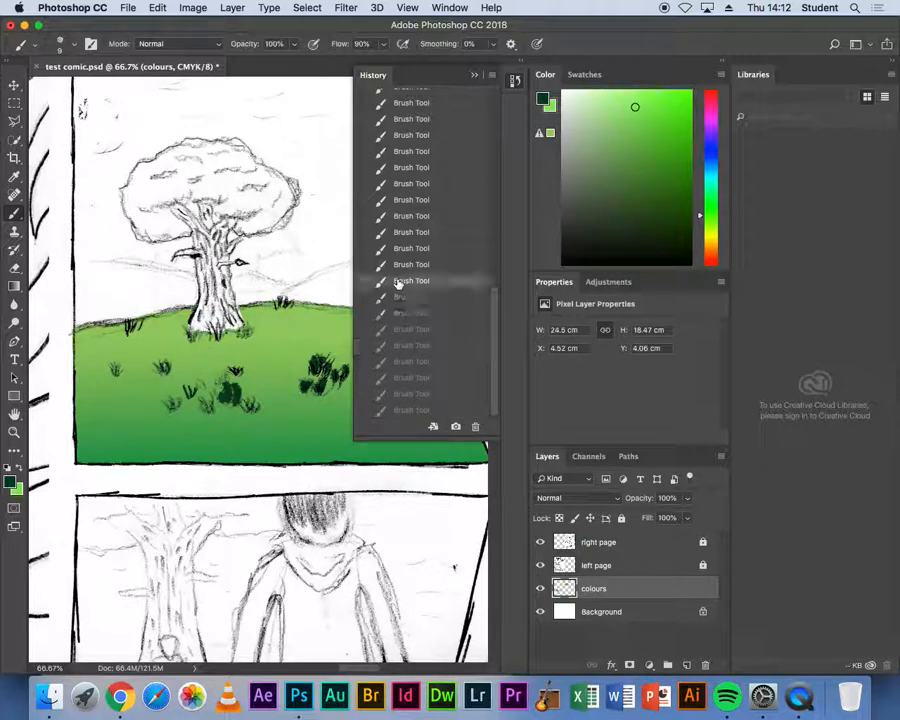
pyautogui.click(401, 216)
pyautogui.click(405, 167)
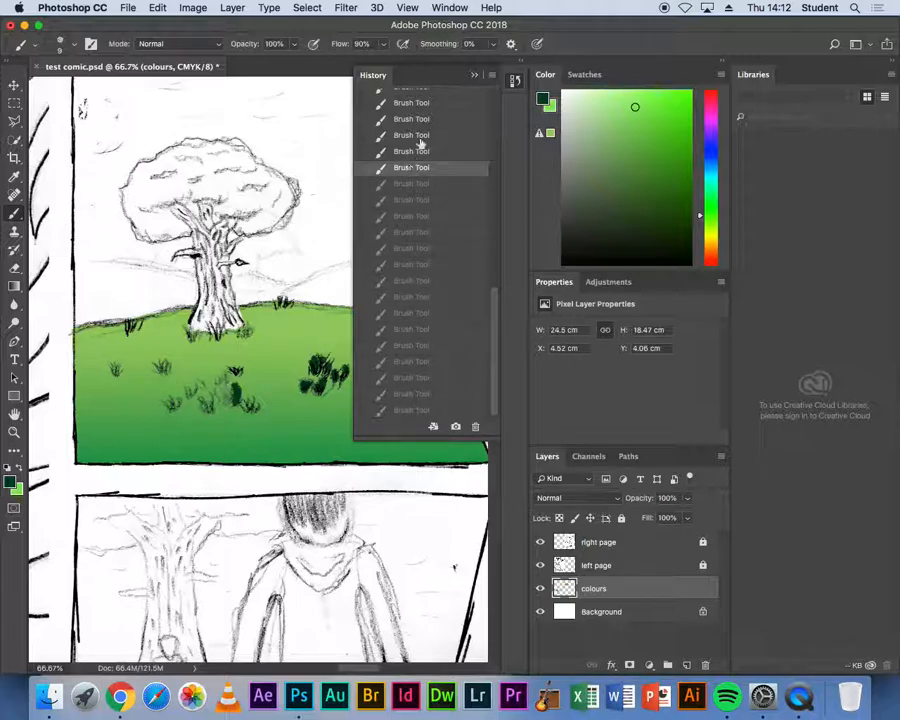
pyautogui.click(406, 119)
pyautogui.moveTo(492, 352)
pyautogui.mouseDown()
pyautogui.moveTo(496, 321)
pyautogui.moveTo(482, 300)
pyautogui.mouseUp()
pyautogui.click(408, 185)
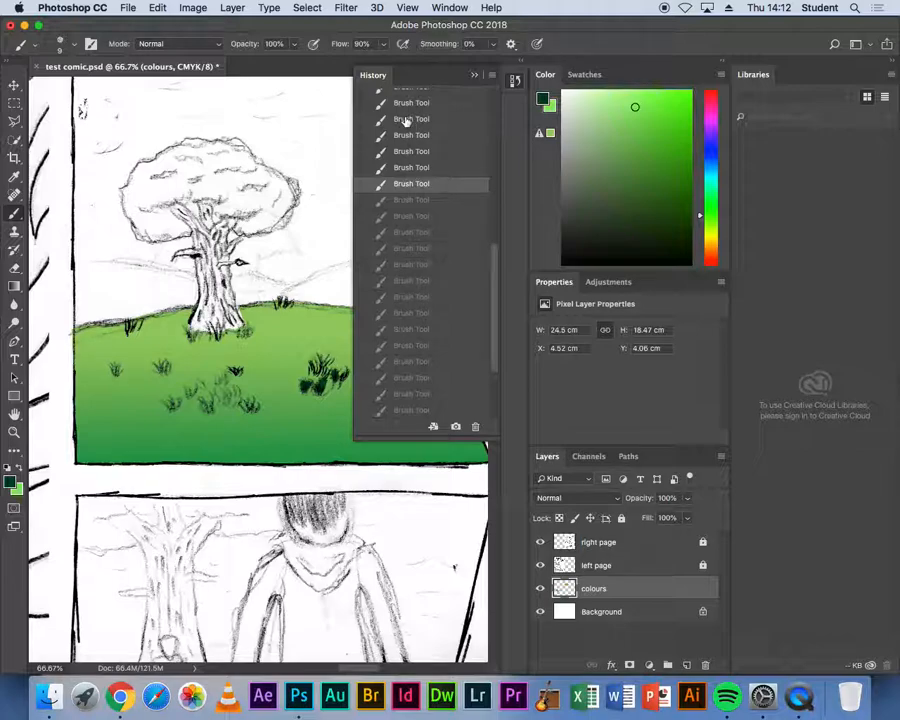
pyautogui.click(406, 119)
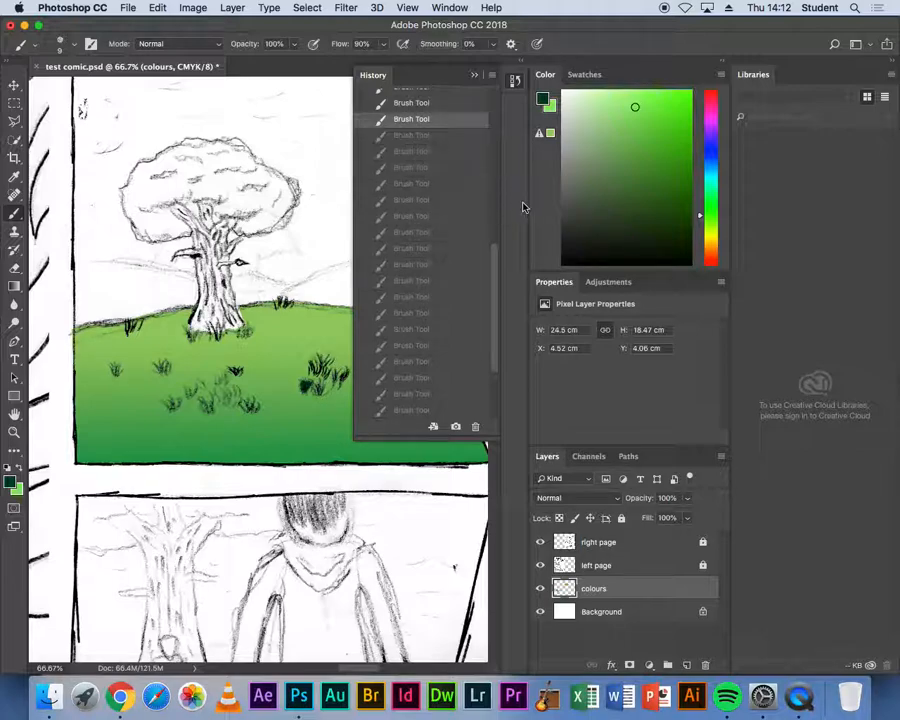
# - Collapse the History panel back to its icon in the panel dock
pyautogui.click(517, 85)
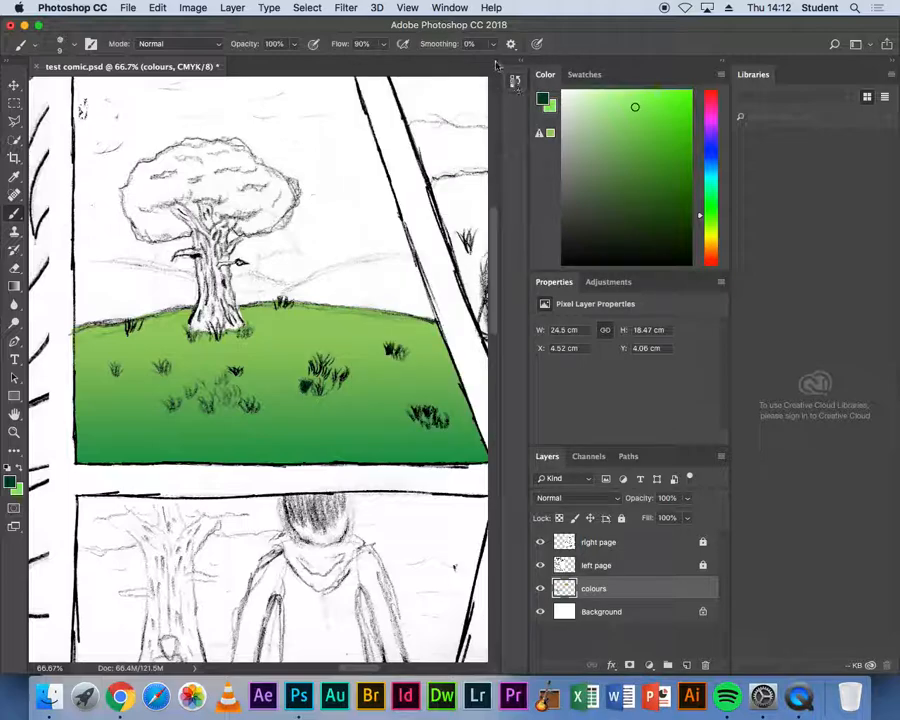
pyautogui.click(456, 7)
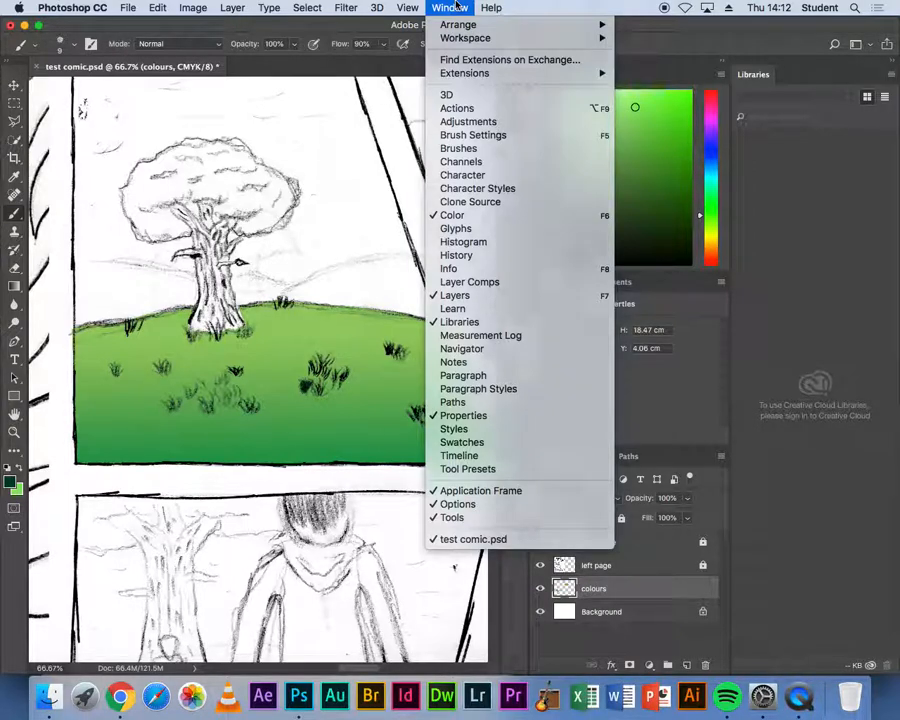
pyautogui.click(457, 5)
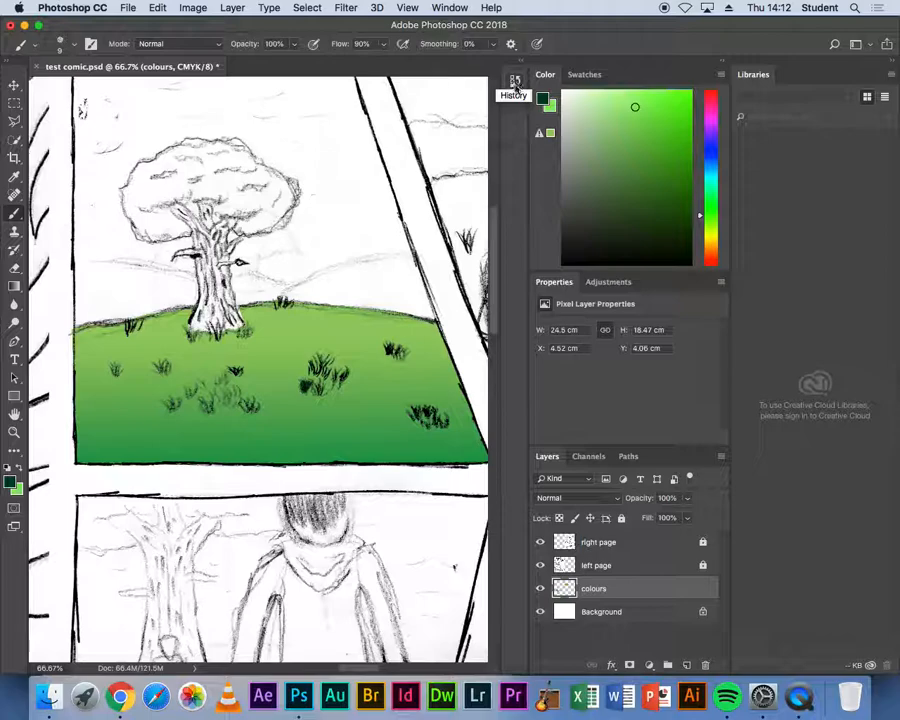
pyautogui.click(514, 82)
pyautogui.click(514, 82)
pyautogui.click(514, 82)
pyautogui.click(514, 82)
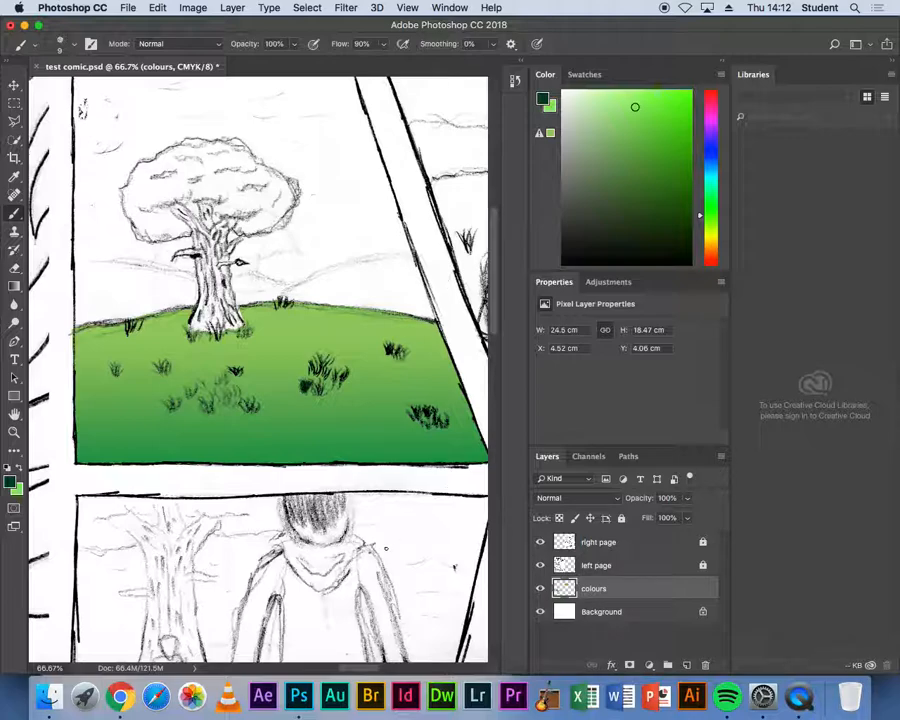
pyautogui.click(804, 700)
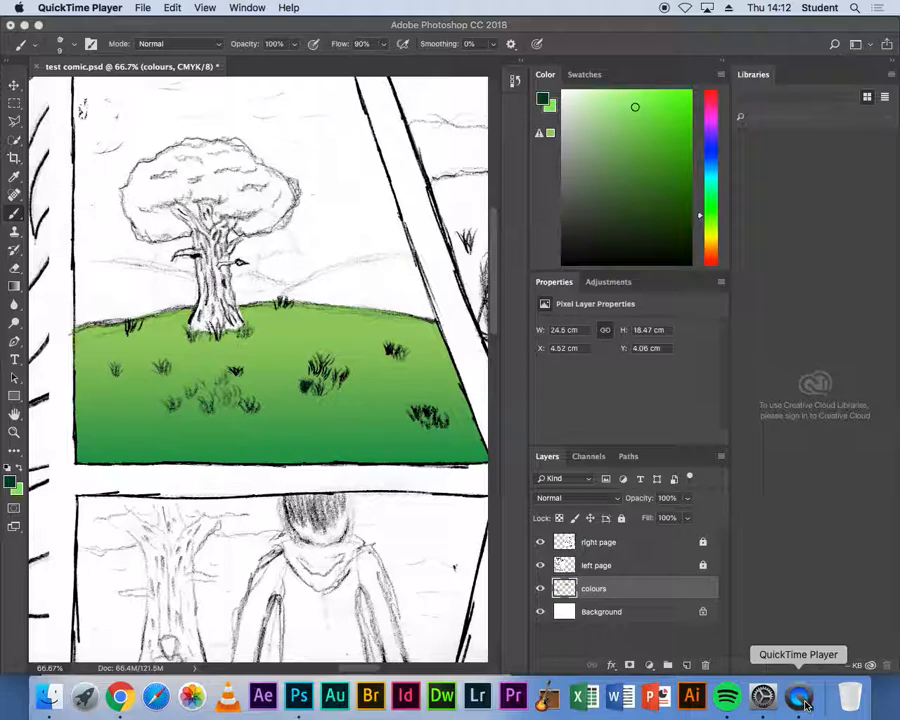
pyautogui.click(804, 700)
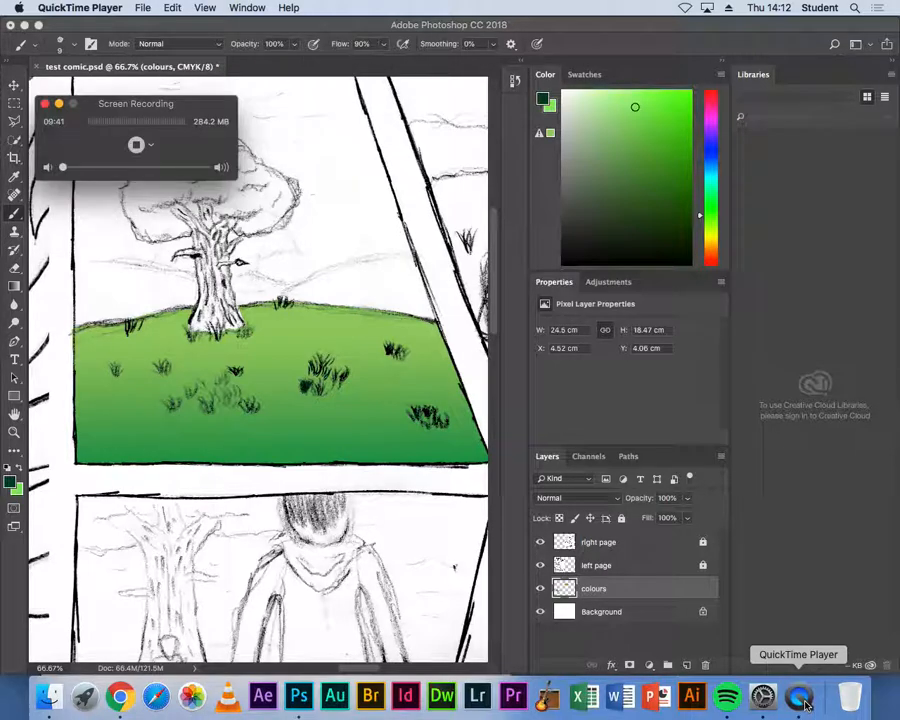